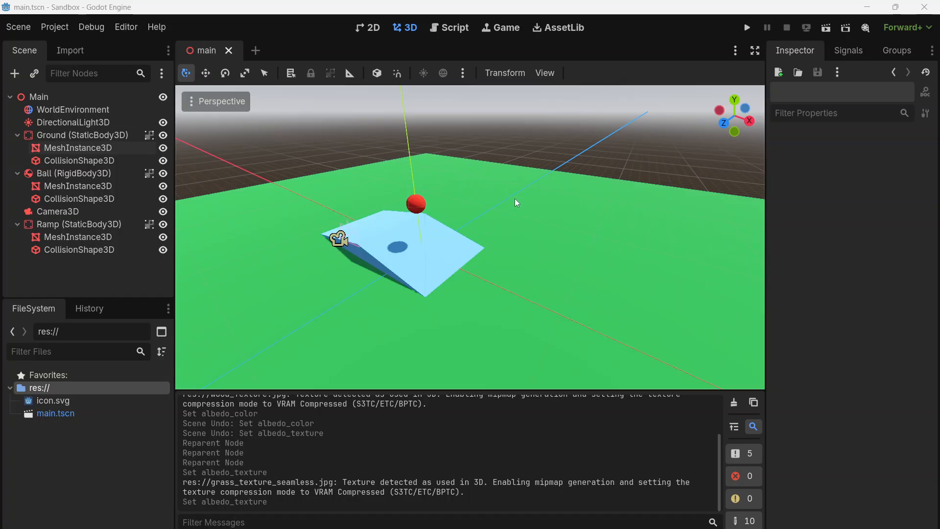
scroll(584, 254, "down", 6)
scroll(570, 269, "up", 6)
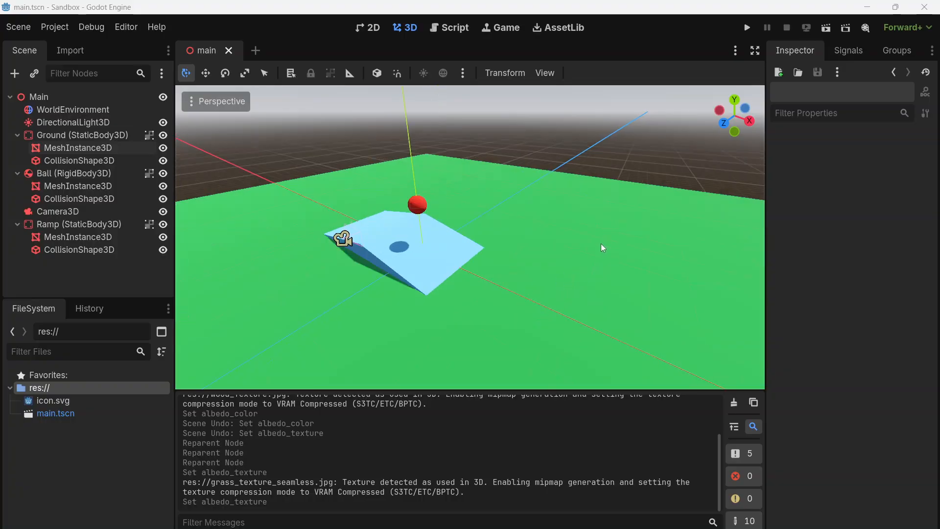
middle_click_drag(601, 242, 574, 260)
scroll(575, 259, "down", 2)
scroll(569, 266, "down", 2)
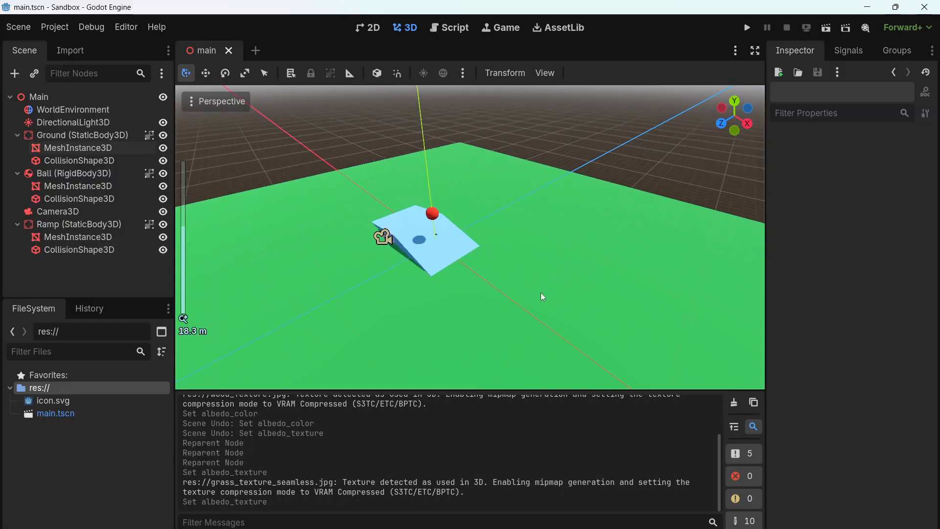
Step: Select the Ground's MeshInstance3D and open its mesh material down to the Albedo settings
left_click(57, 149)
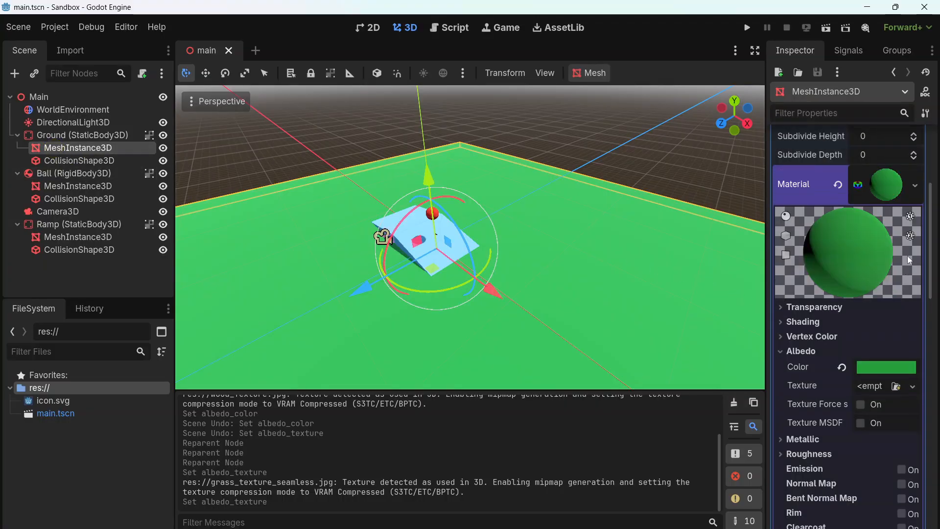
scroll(909, 260, "up", 4)
left_click(887, 176)
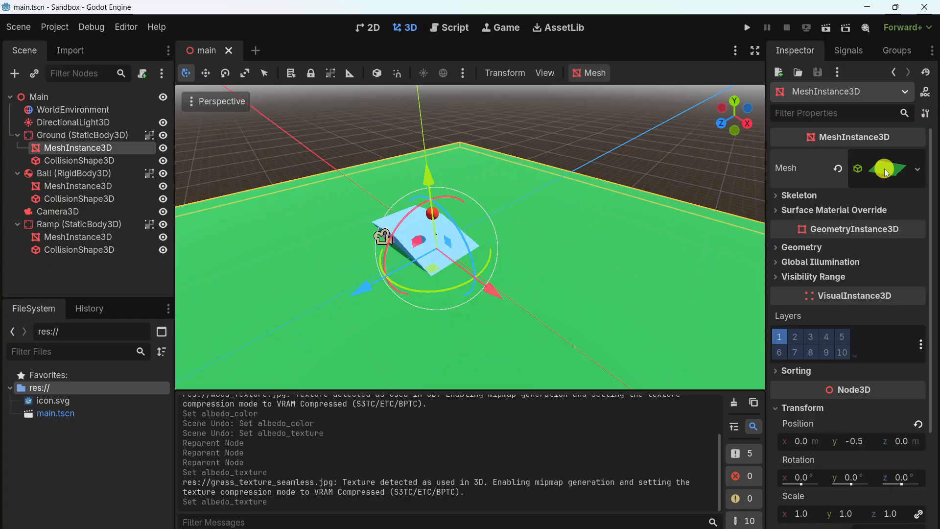
left_click(882, 172)
left_click(882, 171)
left_click(881, 171)
left_click(889, 405)
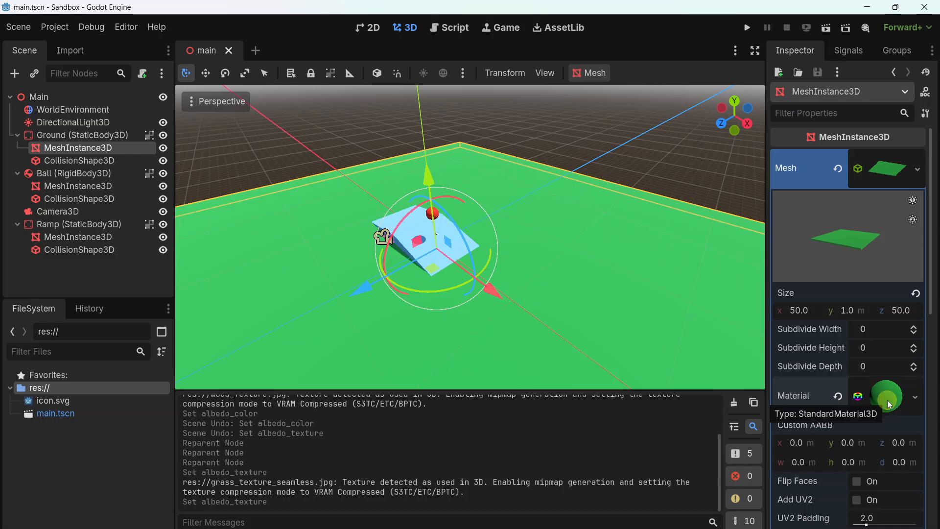
left_click(888, 406)
scroll(870, 392, "down", 3)
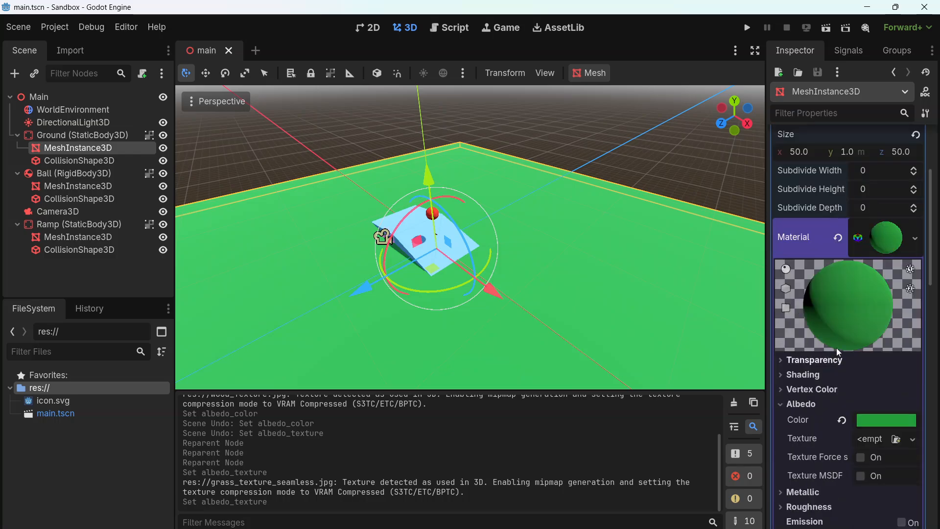
scroll(878, 380, "down", 3)
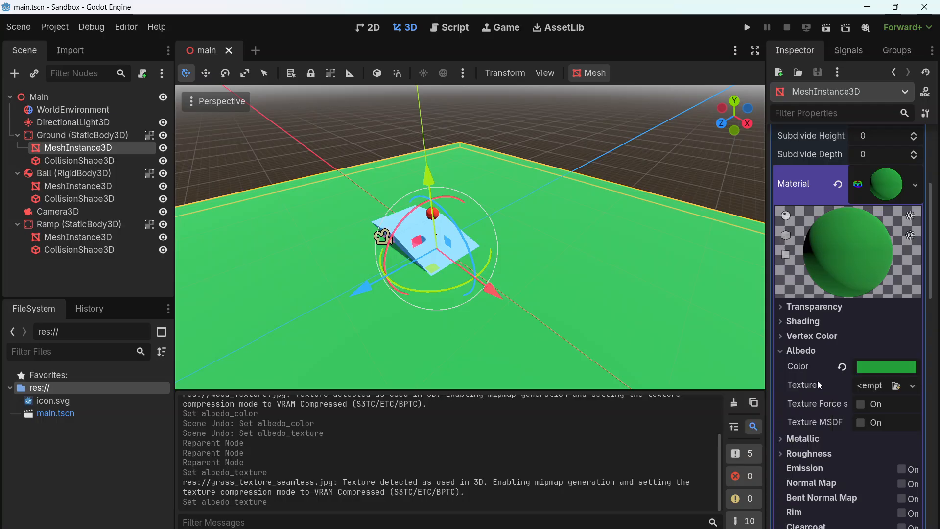
Step: Switch to the browser and examine the enlarged grass image among the "grass texture seamless" search results
key("alt+Tab")
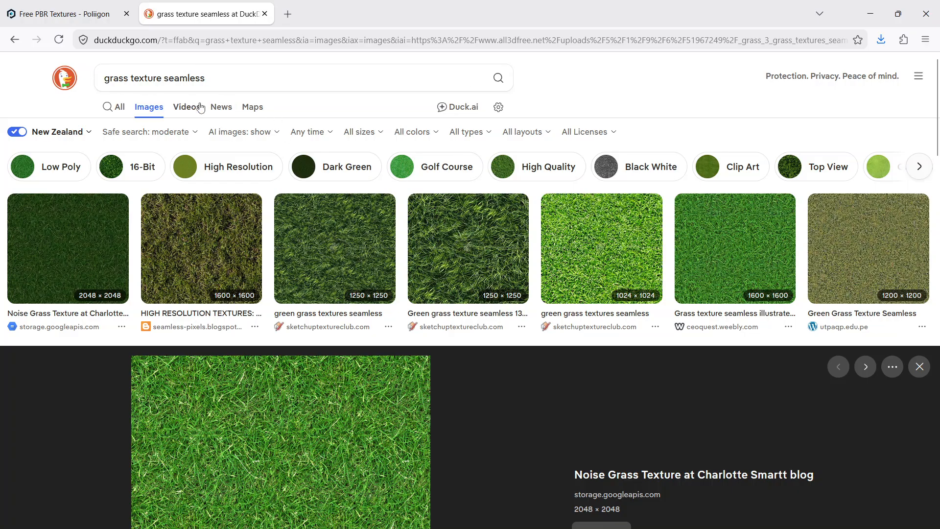
scroll(294, 427, "down", 3)
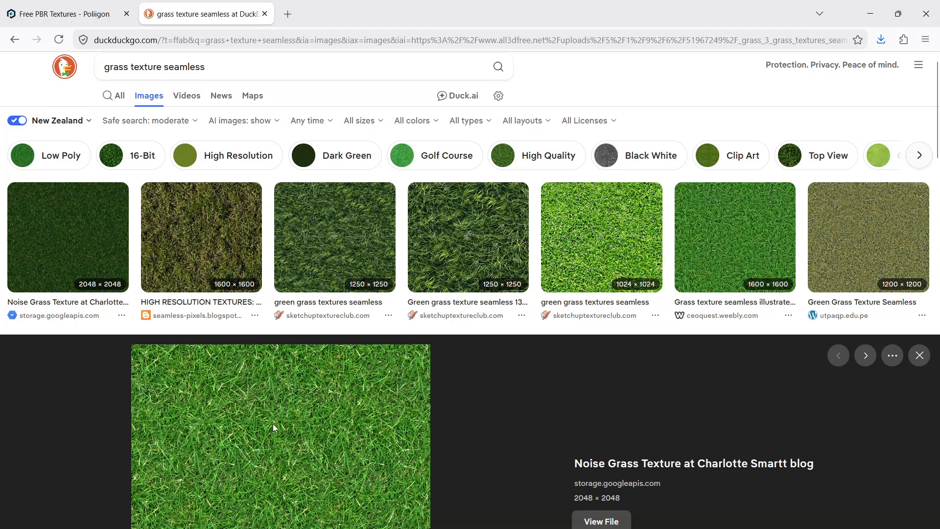
scroll(280, 405, "up", 1)
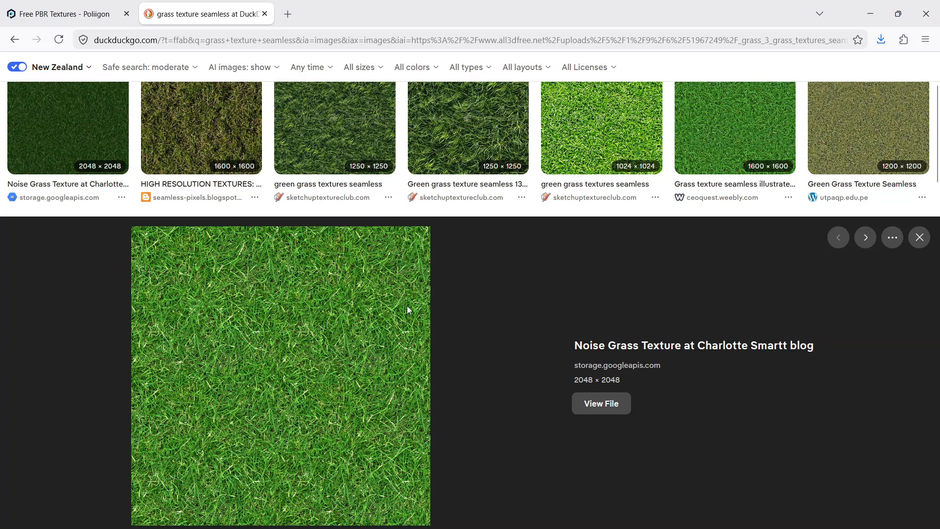
scroll(413, 363, "up", 3)
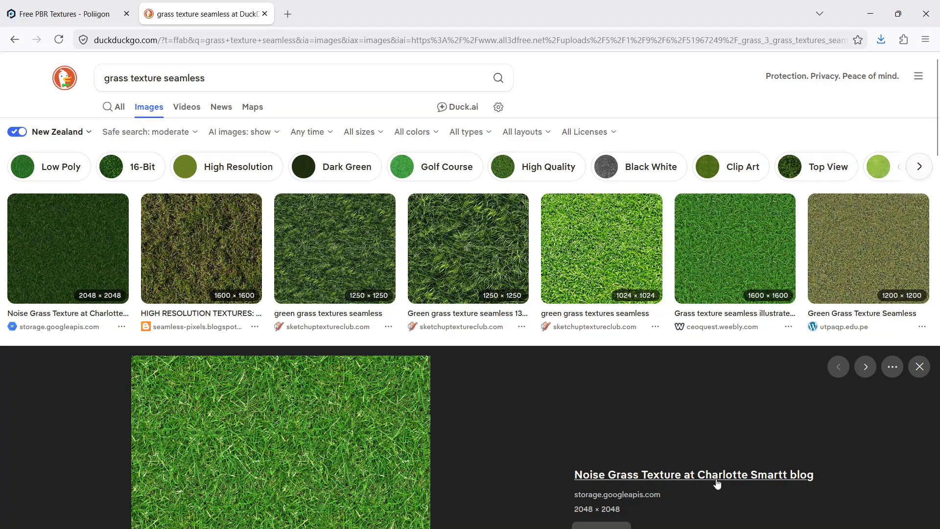
Step: Import grass_texture_seamless.jpg from the Assets folder into the Godot project's res:// folder and assign it as the Ground material's albedo texture
left_click(307, 528)
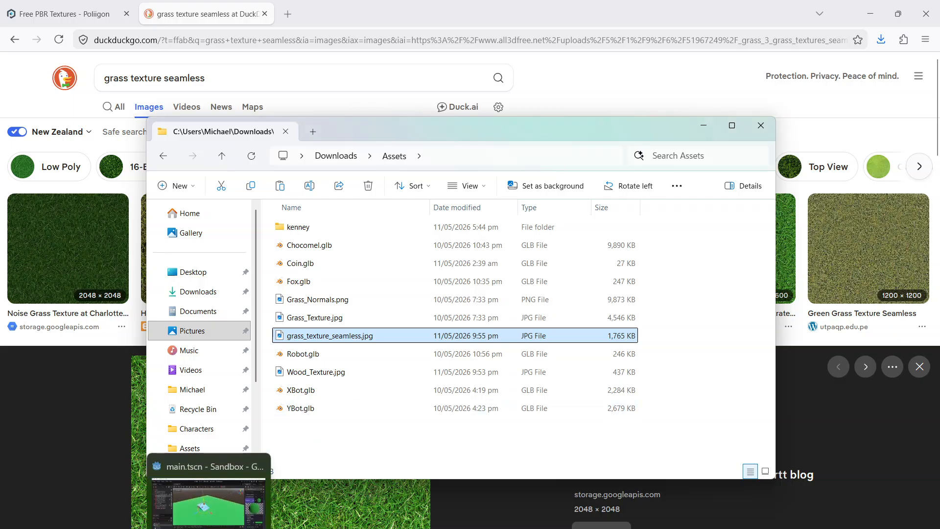
left_click(209, 527)
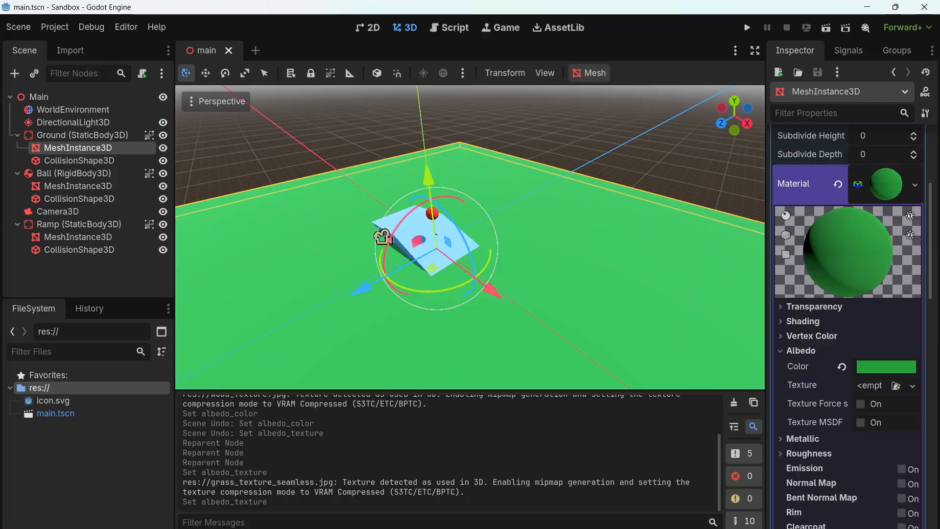
left_click(307, 528)
left_click_drag(357, 335, 92, 453)
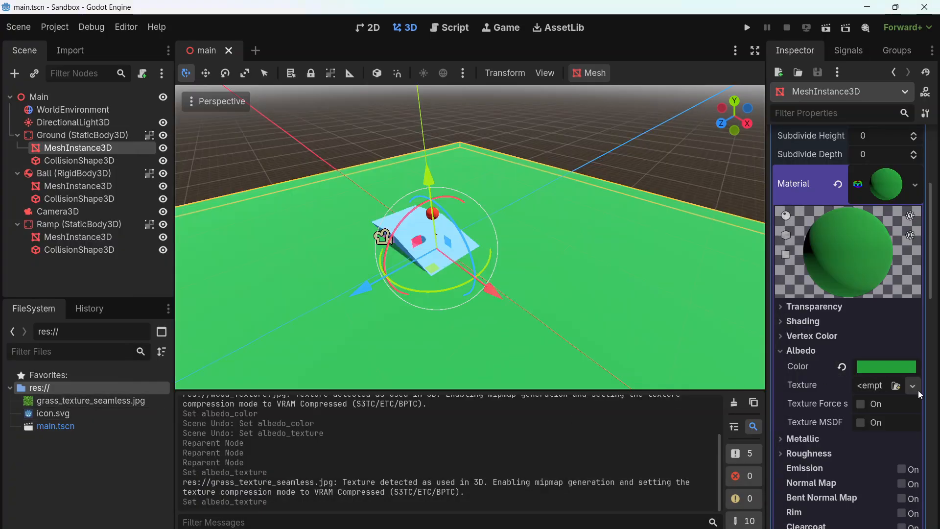
left_click_drag(88, 401, 878, 386)
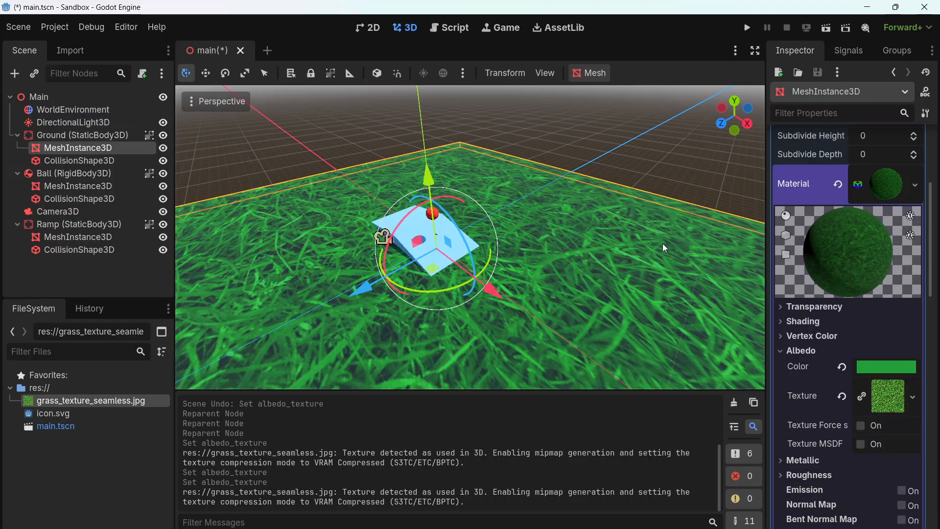
Step: Examine the size of the grass pattern on the ground around the ramp from near and far
scroll(659, 239, "down", 3)
scroll(519, 235, "up", 5)
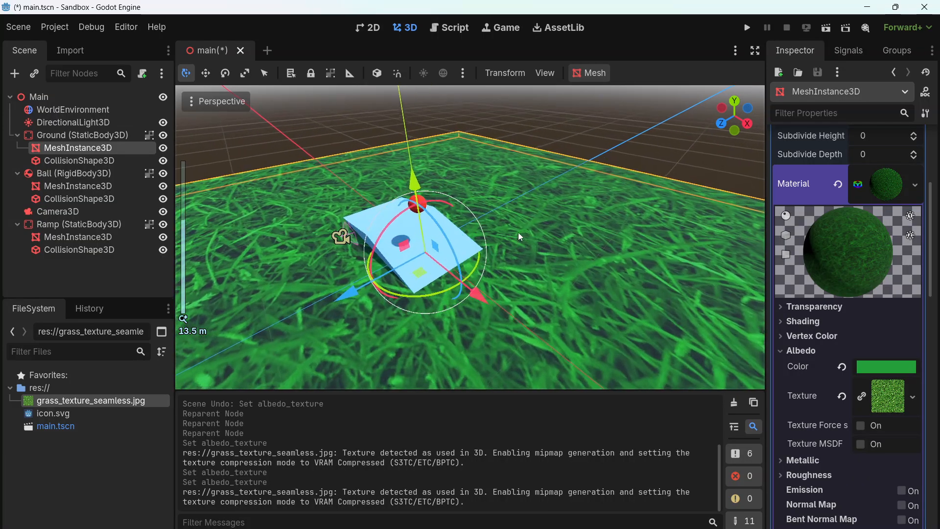
scroll(518, 225, "down", 2)
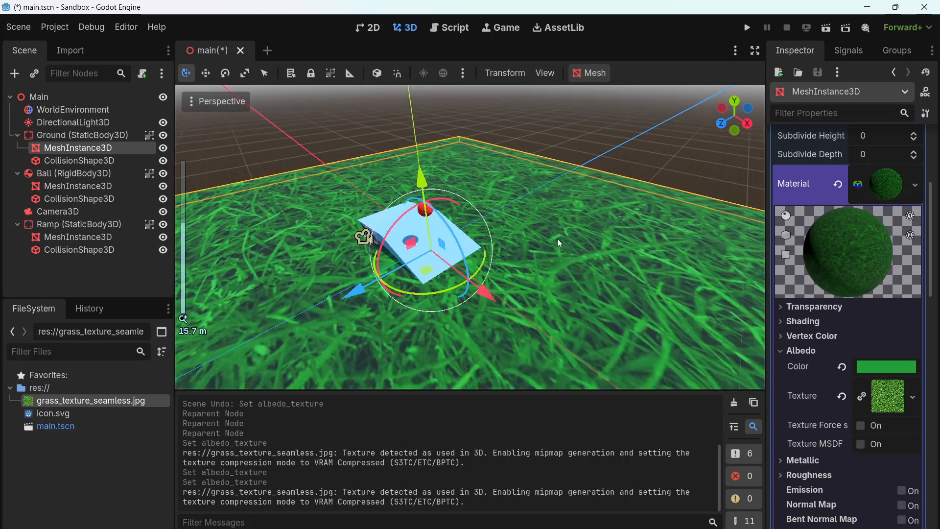
scroll(532, 248, "up", 5)
scroll(531, 249, "down", 3)
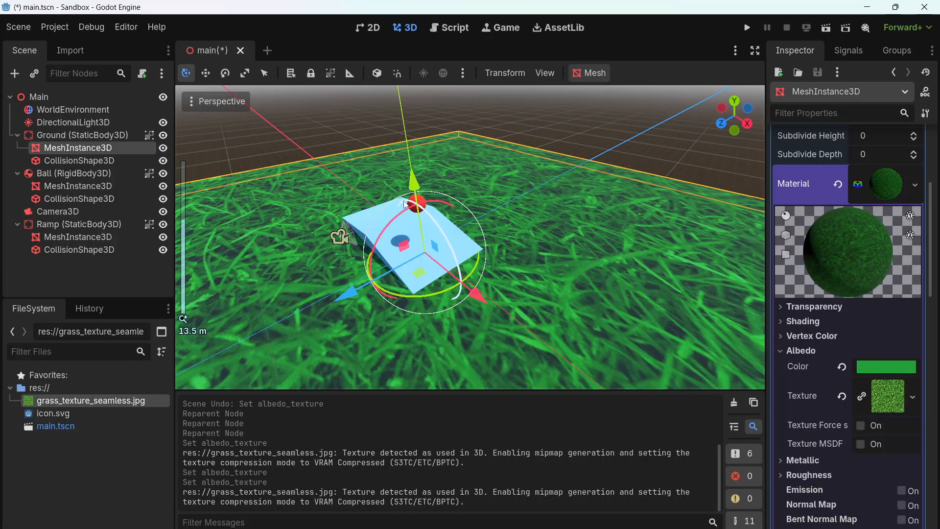
scroll(404, 204, "up", 6)
scroll(573, 263, "down", 8)
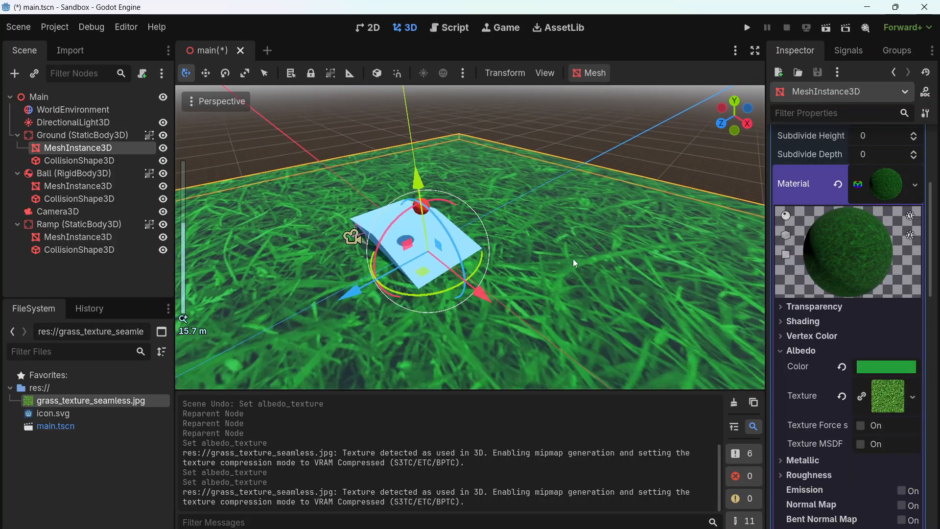
scroll(526, 252, "down", 8)
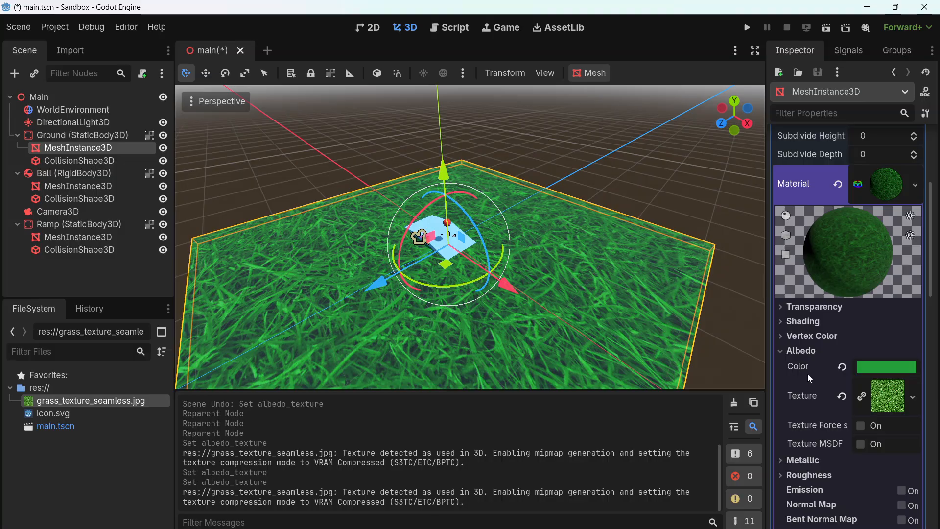
Step: Set the Ground material's UV1 scale to 10 on all three linked axes
scroll(807, 374, "down", 3)
scroll(807, 388, "down", 1)
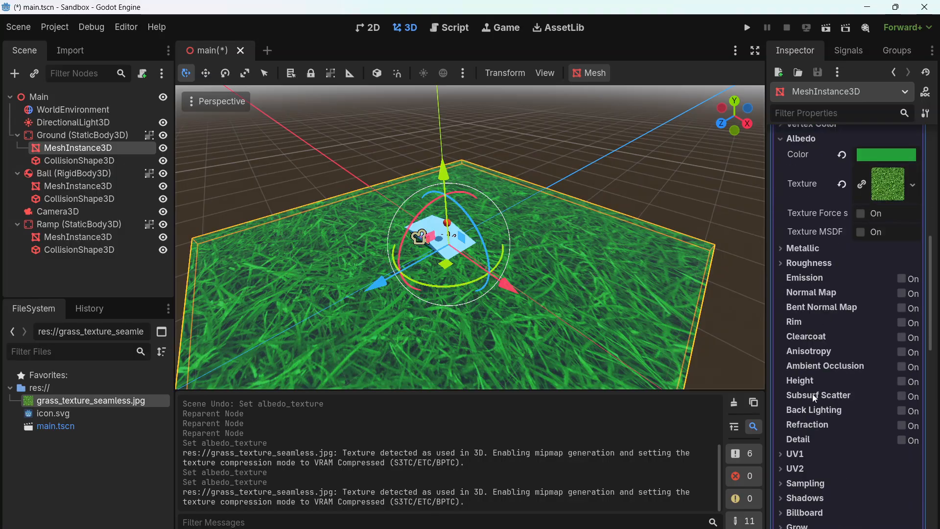
scroll(811, 372, "up", 3)
scroll(818, 313, "down", 4)
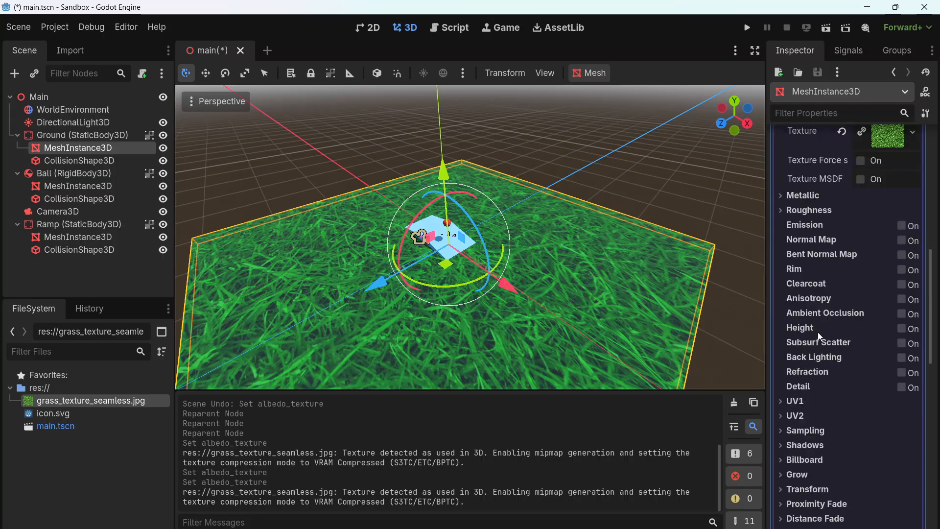
scroll(818, 333, "down", 1)
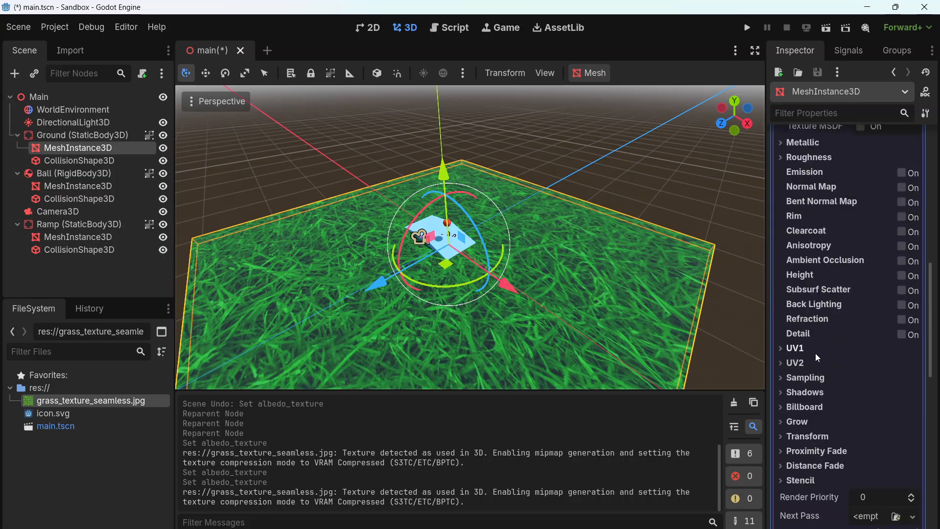
left_click(782, 349)
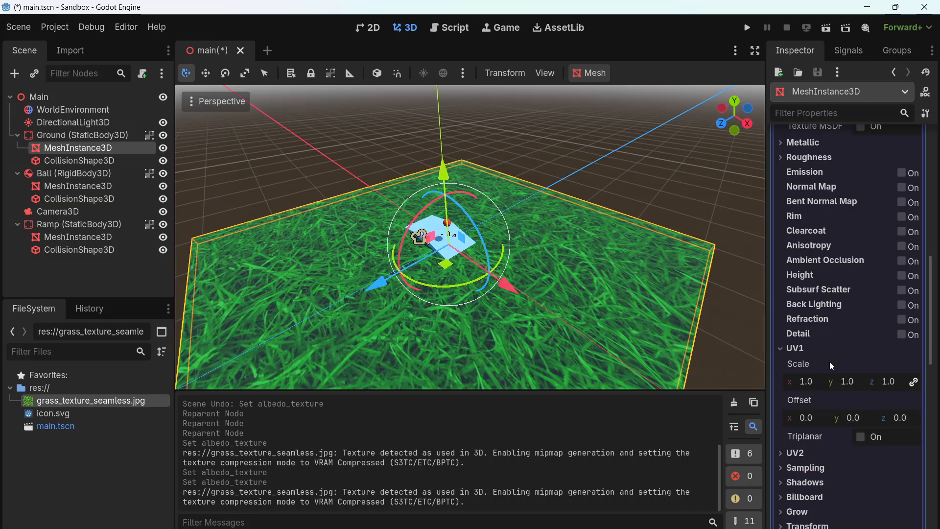
left_click(806, 381)
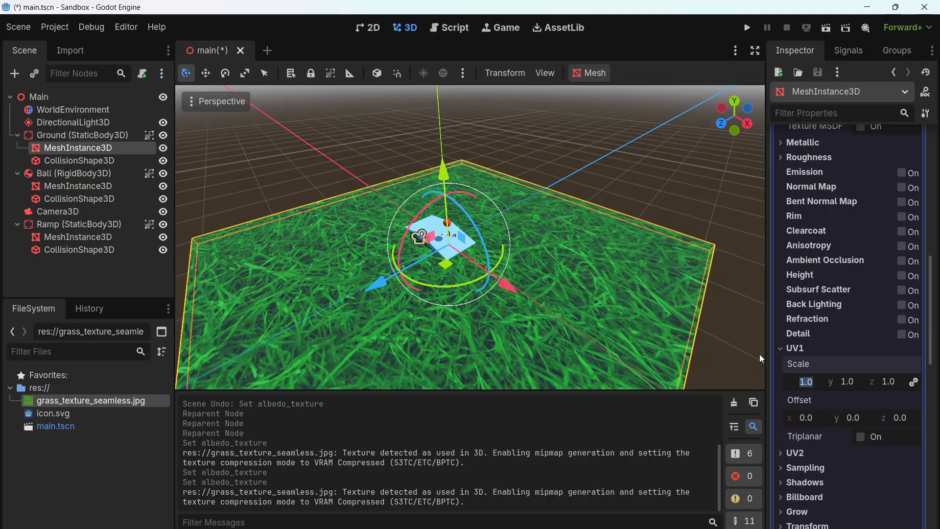
key("Return")
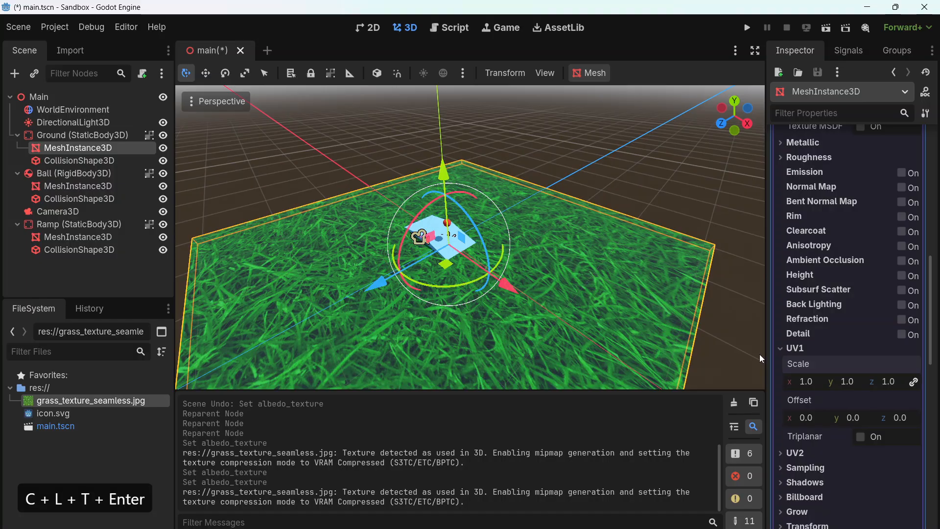
left_click(807, 381)
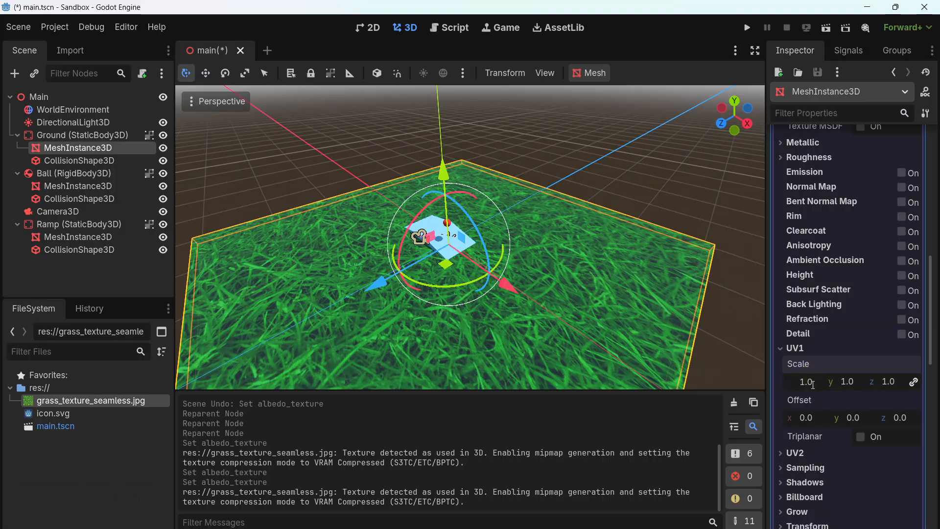
key("BackSpace")
key("BackSpace")
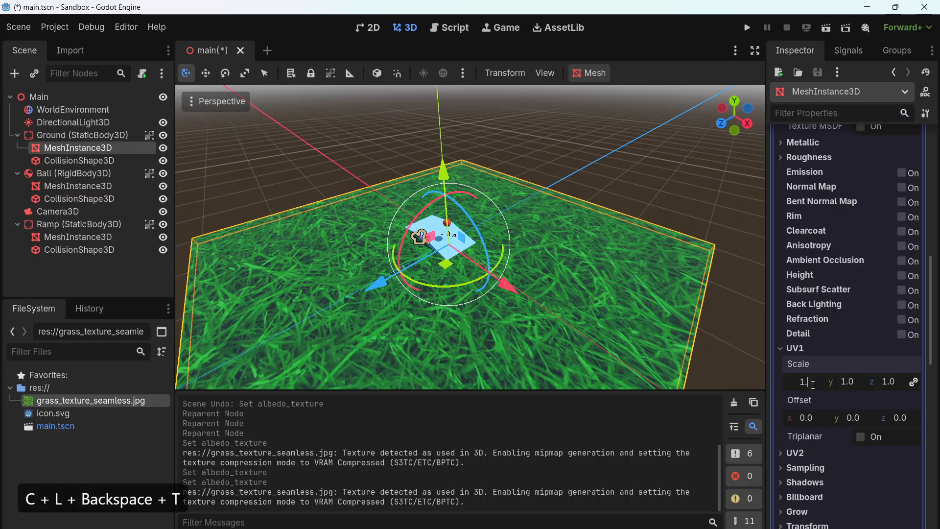
key("Insert")
key("Num_Lock")
type("0")
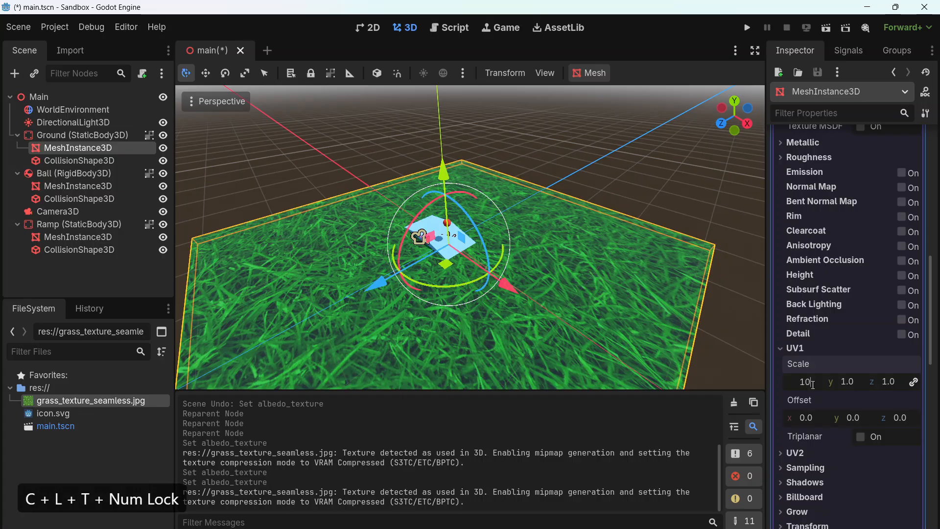
key("Return")
Step: Inspect the grass tiling up close and raise the linked UV1 scale to 20 on all axes
scroll(487, 265, "up", 10)
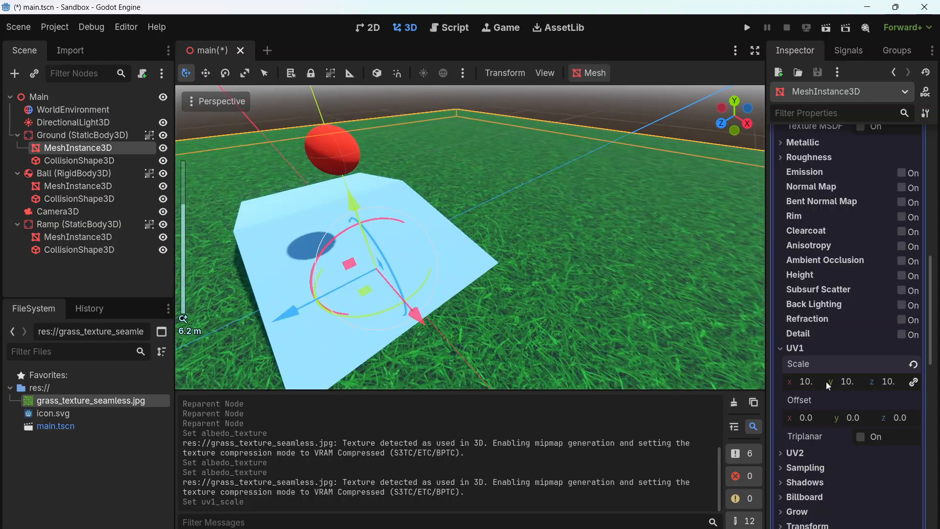
left_click(806, 381)
type("20")
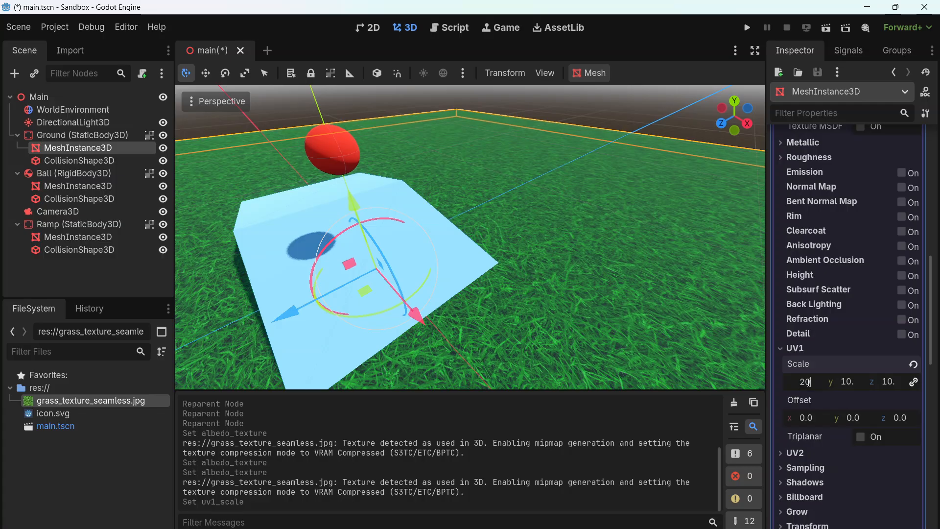
key("ctrl+Return")
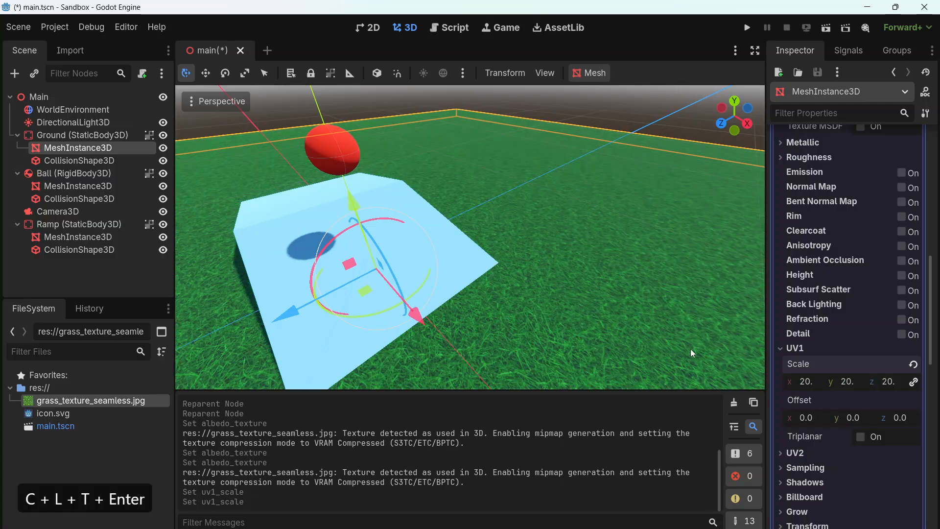
Step: Check the finer grass tiling around the ramp and run the project to view it in the game window
scroll(601, 292, "down", 4)
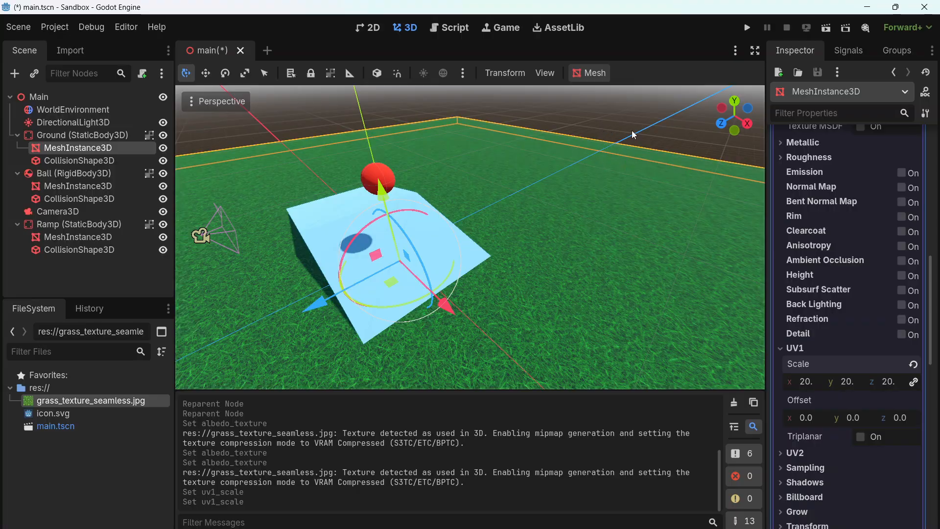
scroll(509, 342, "up", 4)
scroll(510, 340, "down", 4)
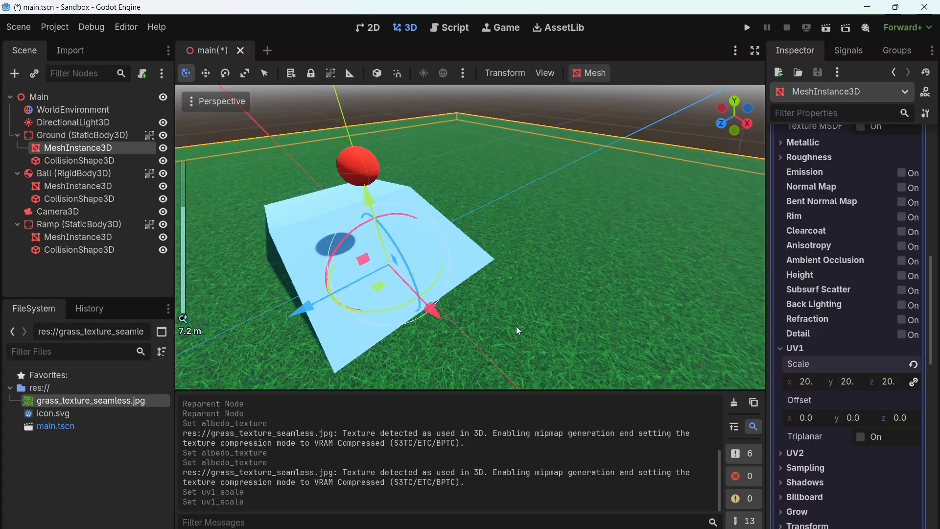
left_click(747, 28)
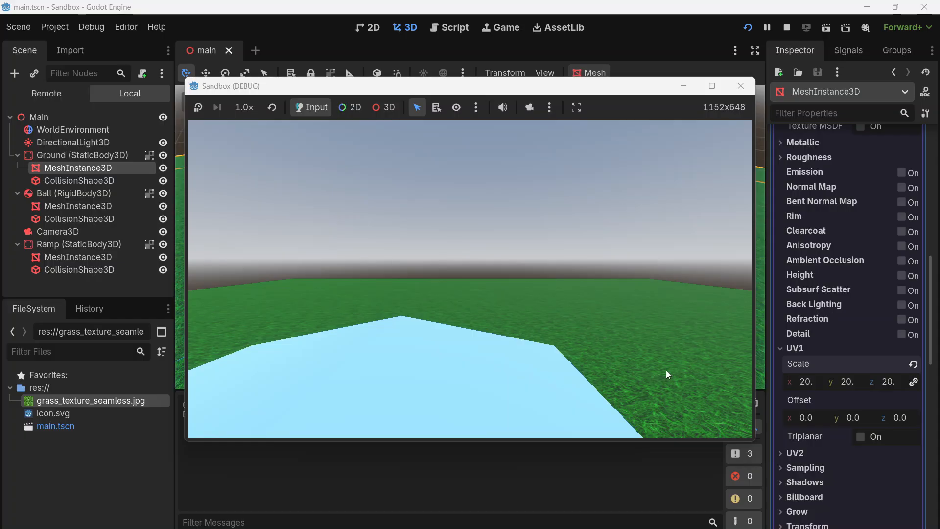
Step: Close the game window and examine Grass_Normals.png from the Downloads Assets folder at high and low zoom
left_click(740, 94)
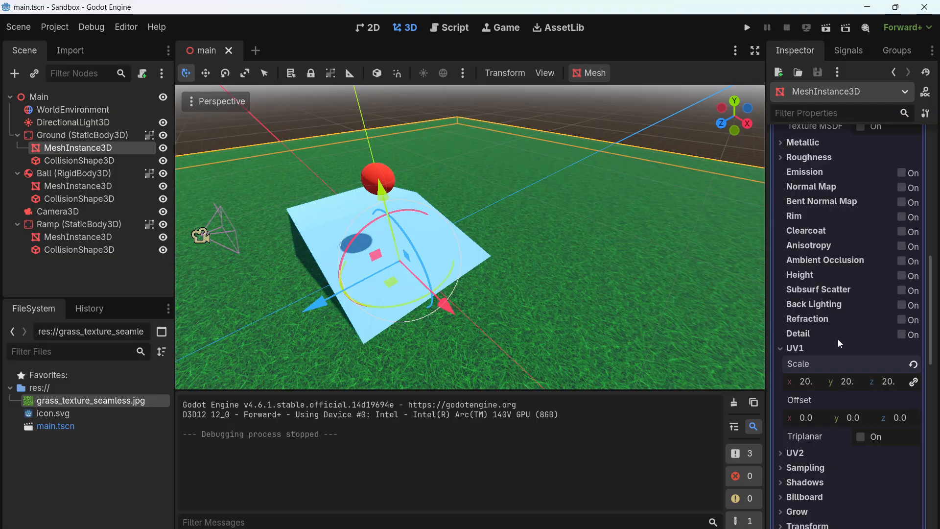
scroll(838, 339, "up", 1)
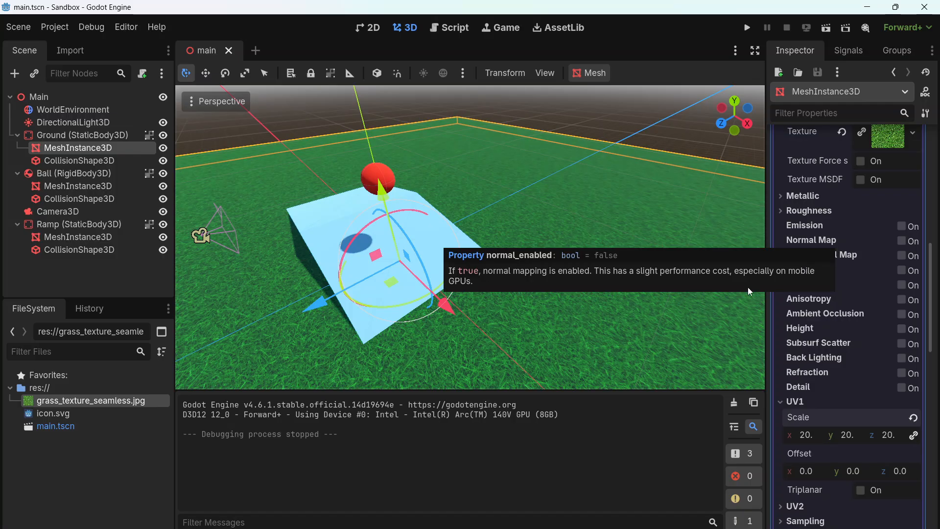
key("alt+Tab")
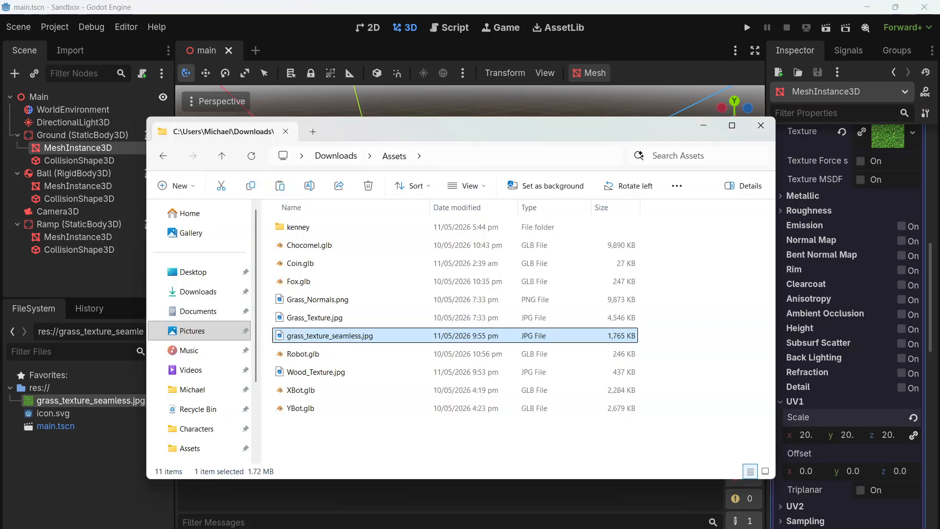
left_click(766, 471)
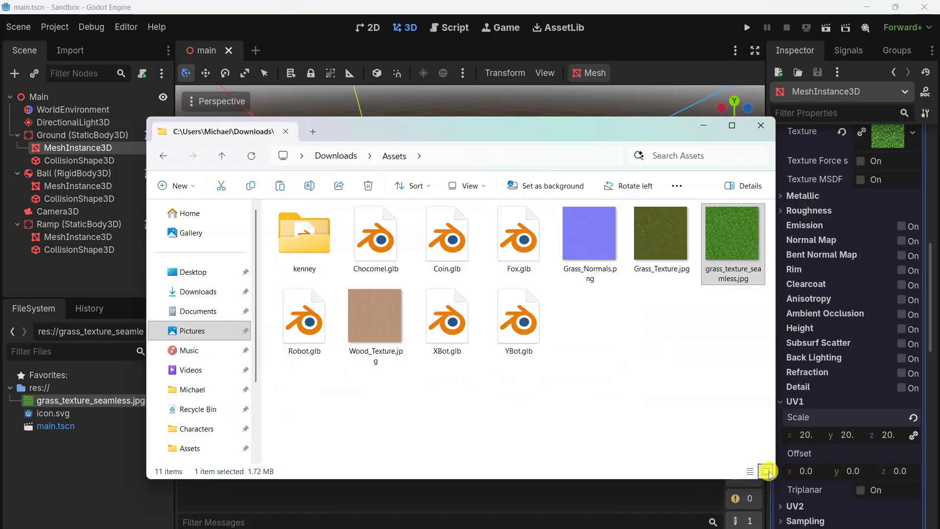
double_click(585, 243)
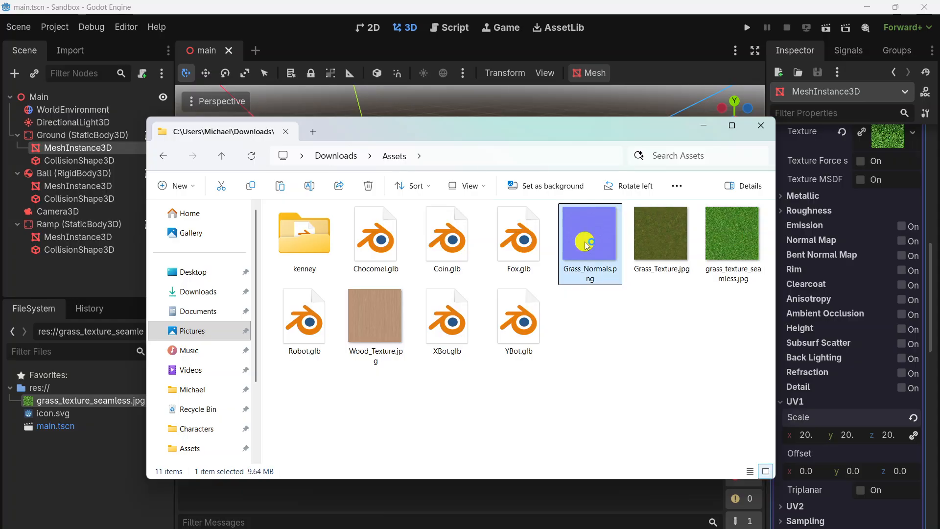
scroll(474, 283, "up", 10)
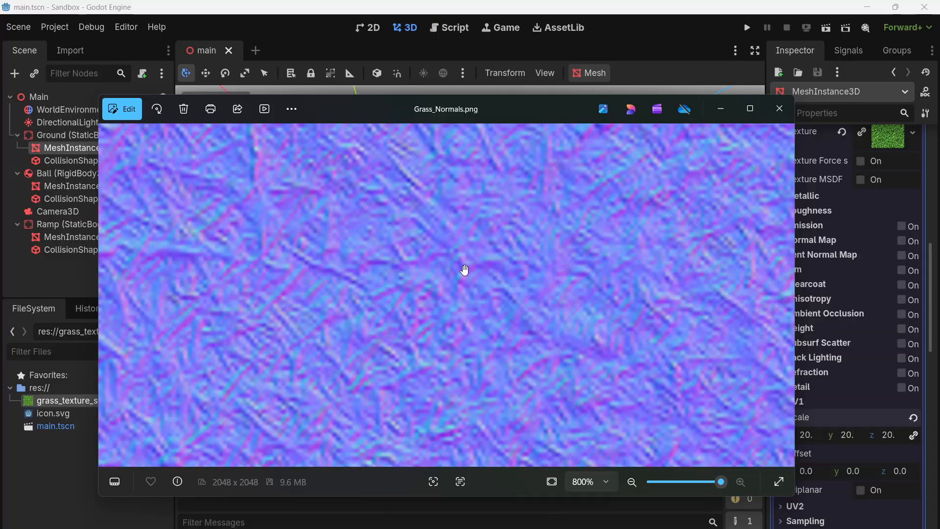
scroll(464, 270, "down", 3)
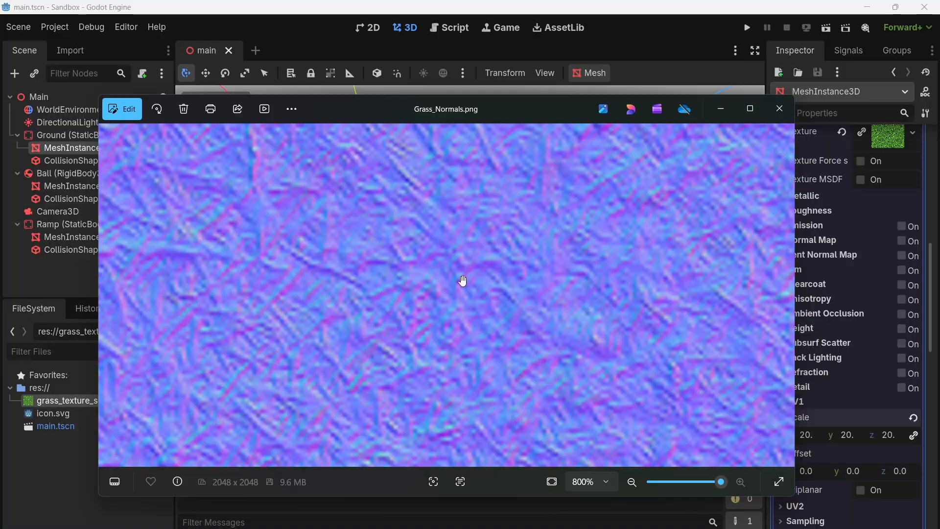
scroll(461, 278, "up", 2)
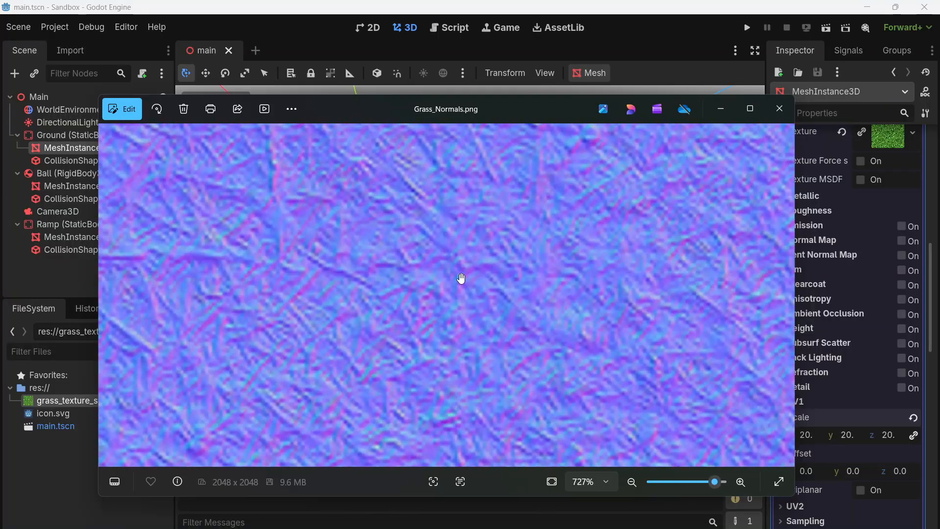
scroll(461, 278, "down", 10)
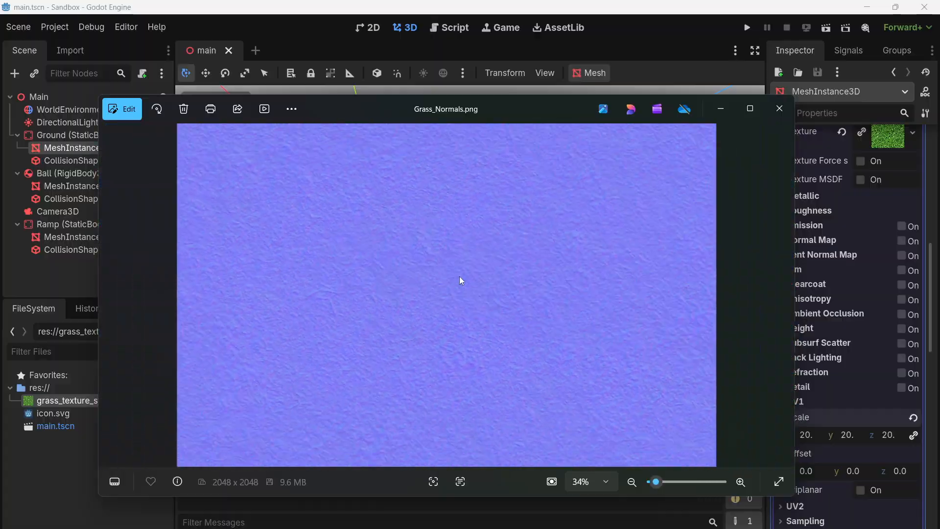
left_click(778, 108)
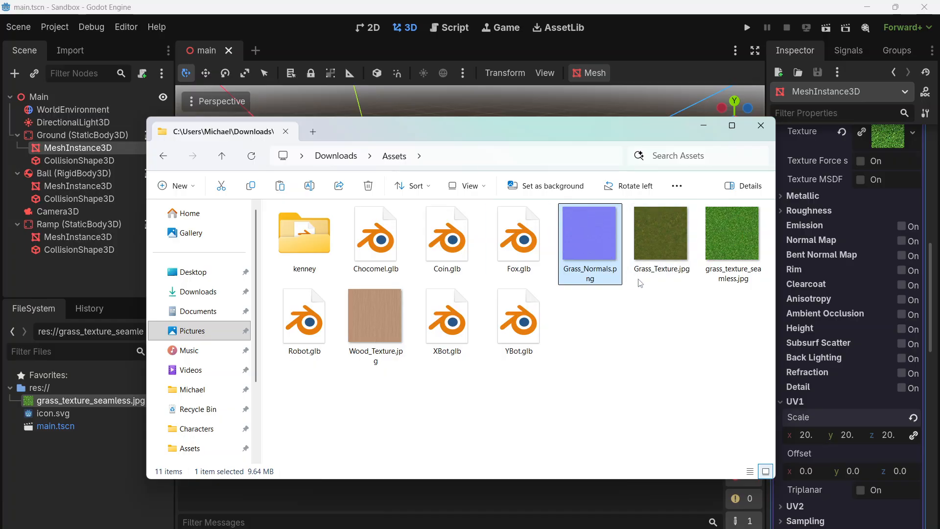
Step: Switch to the browser, close the grass image search and browse Poliigon's free textures down to the Flat Grass Texture
left_click(750, 471)
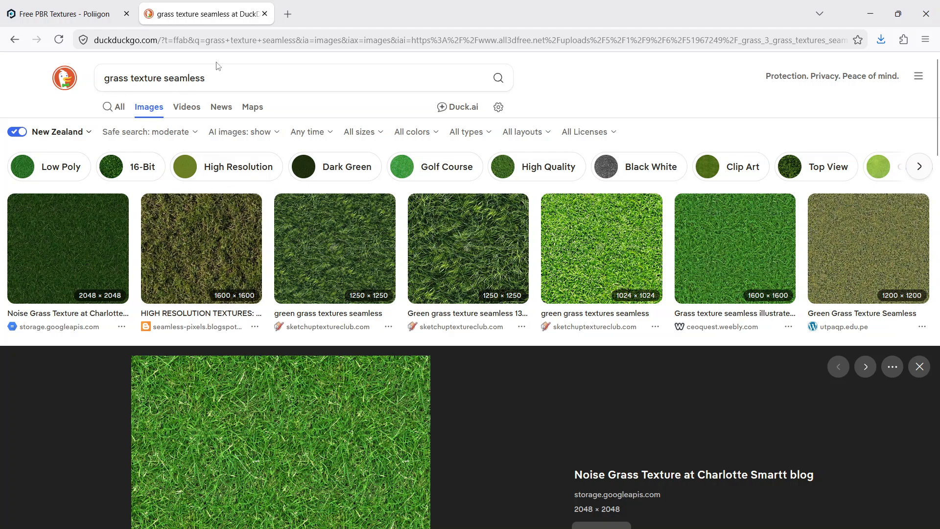
left_click(264, 15)
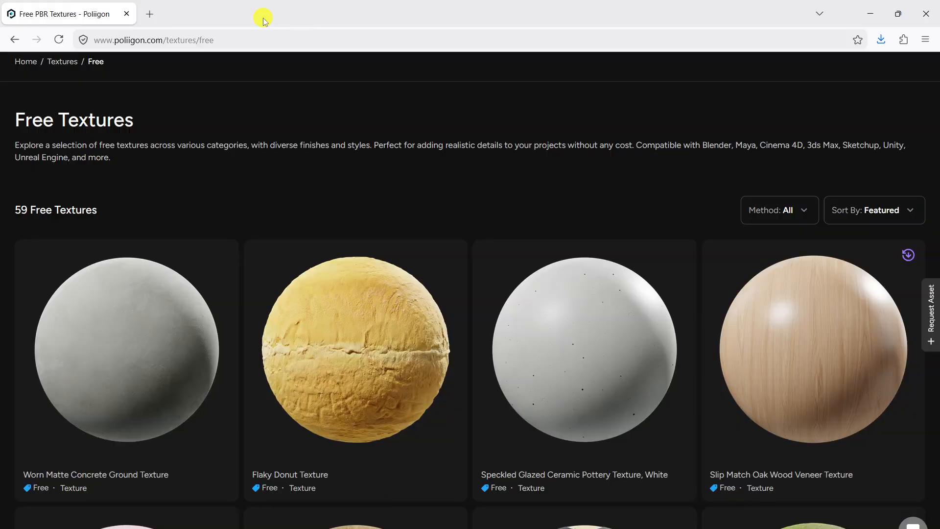
scroll(388, 173, "up", 3)
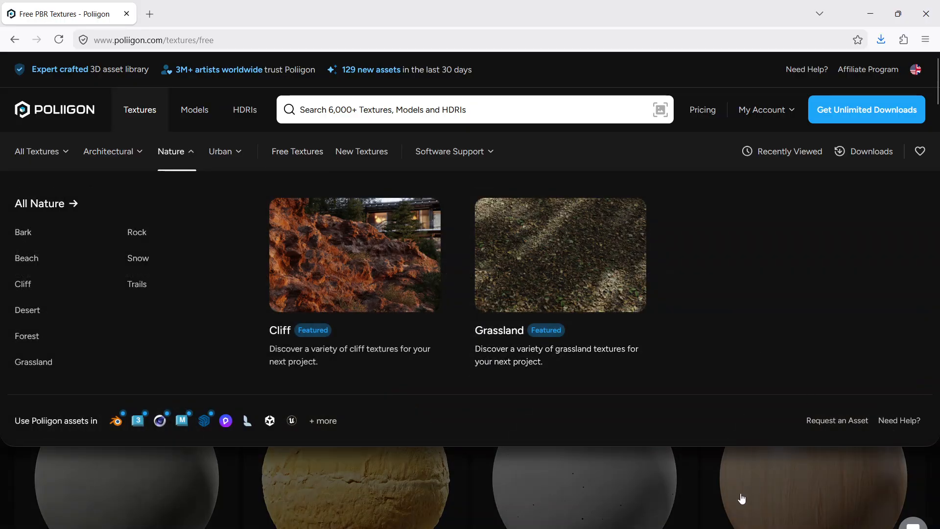
scroll(536, 425, "down", 8)
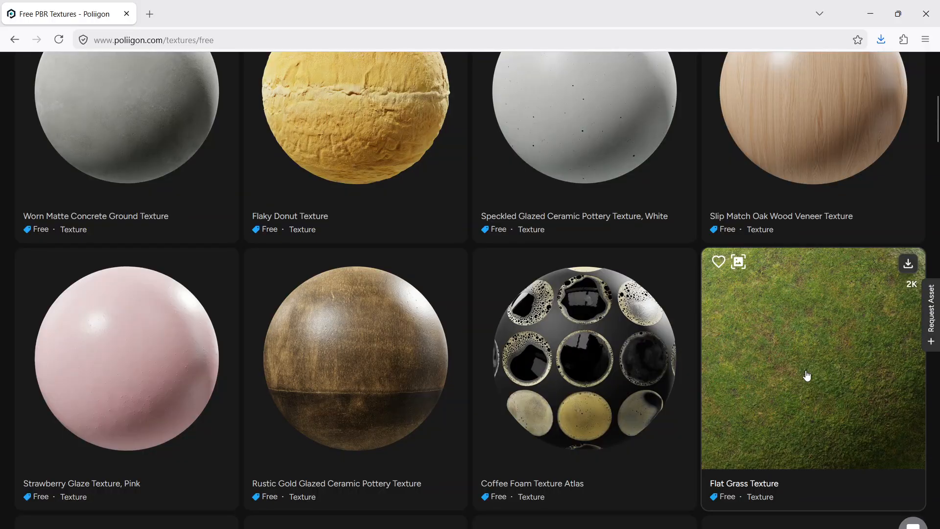
scroll(814, 372, "down", 3)
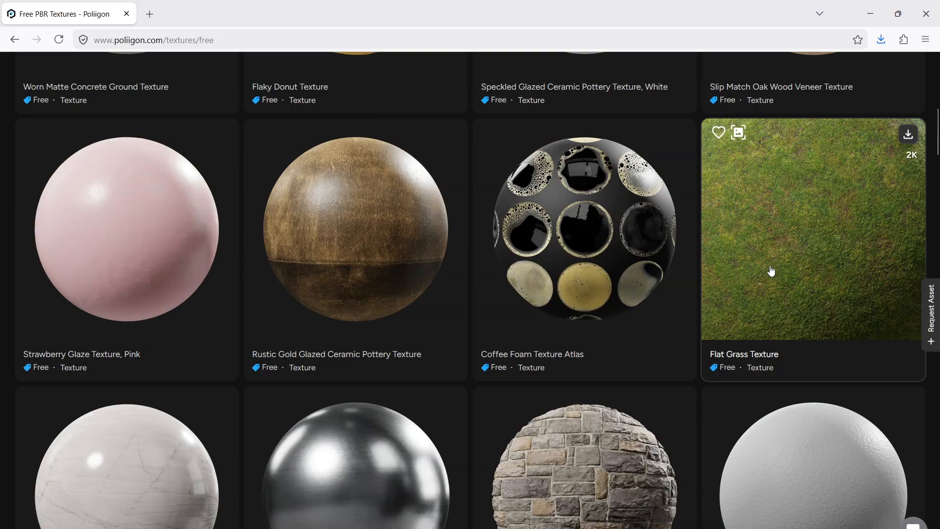
Step: View the Assets folder's files as large thumbnails in File Explorer and switch back to Godot
key("alt+Tab")
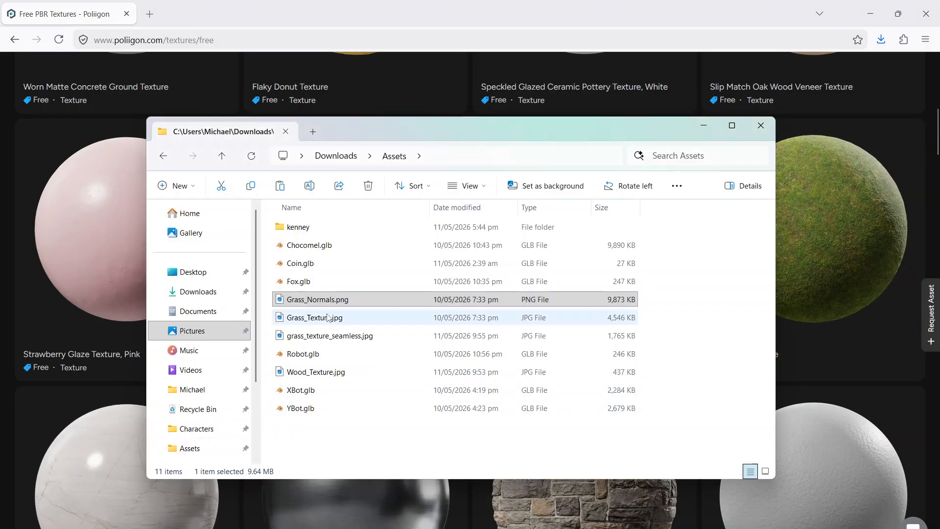
left_click(765, 471)
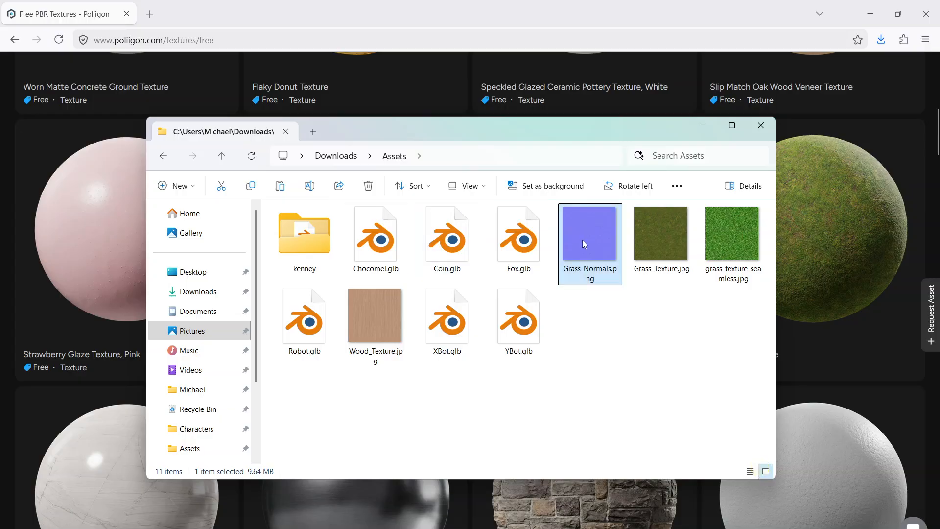
mouse_move(208, 528)
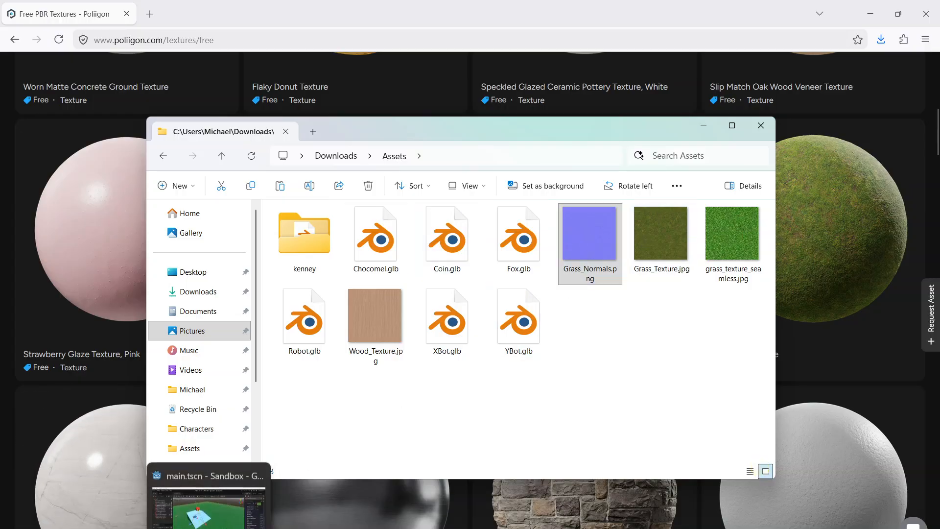
left_click(208, 507)
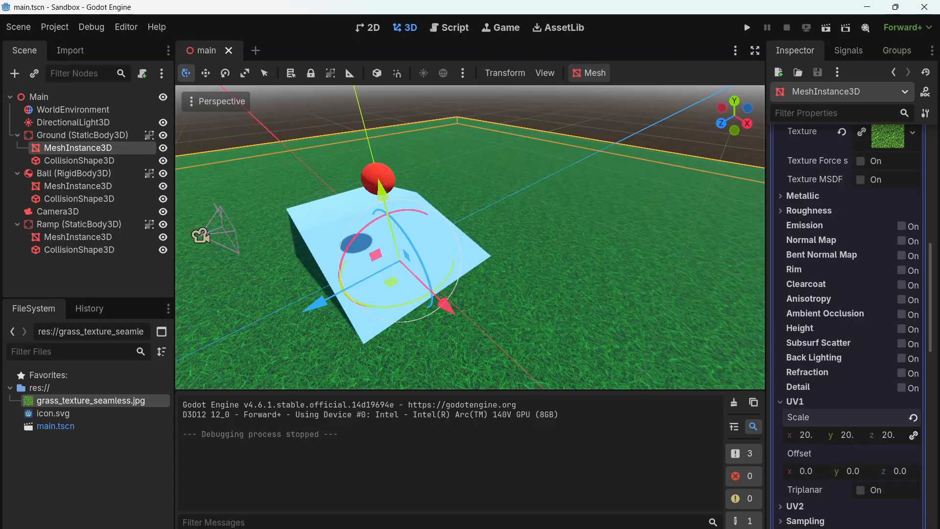
Step: Create a folder named assets in the project root res://
right_click(37, 389)
mouse_move(84, 401)
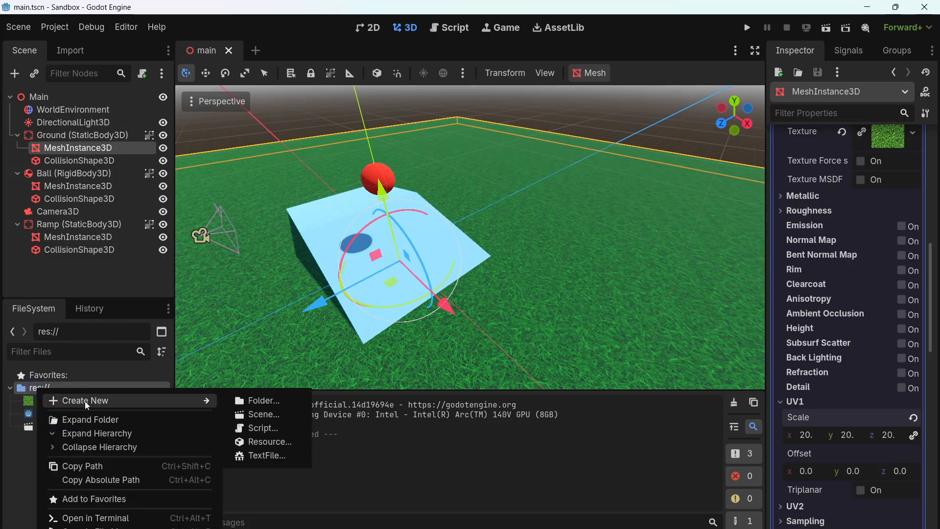
left_click(263, 407)
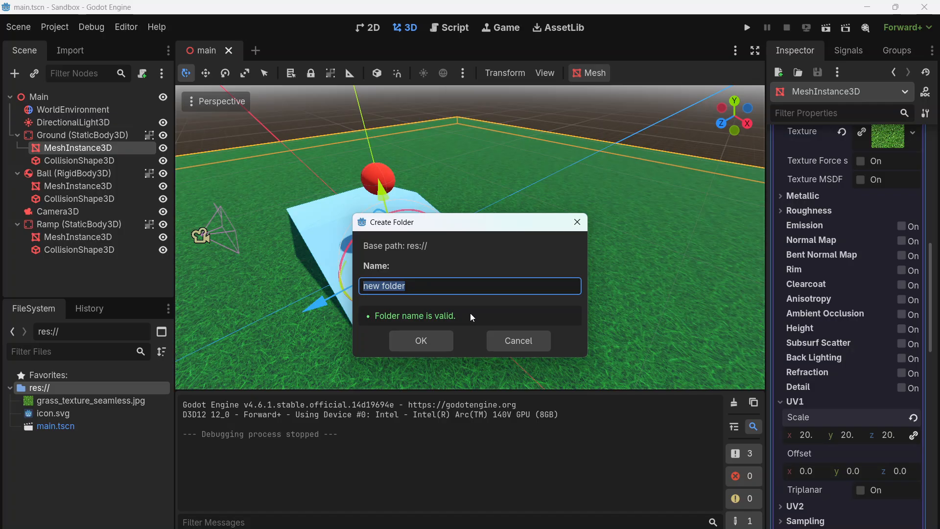
type("assets")
key("Return")
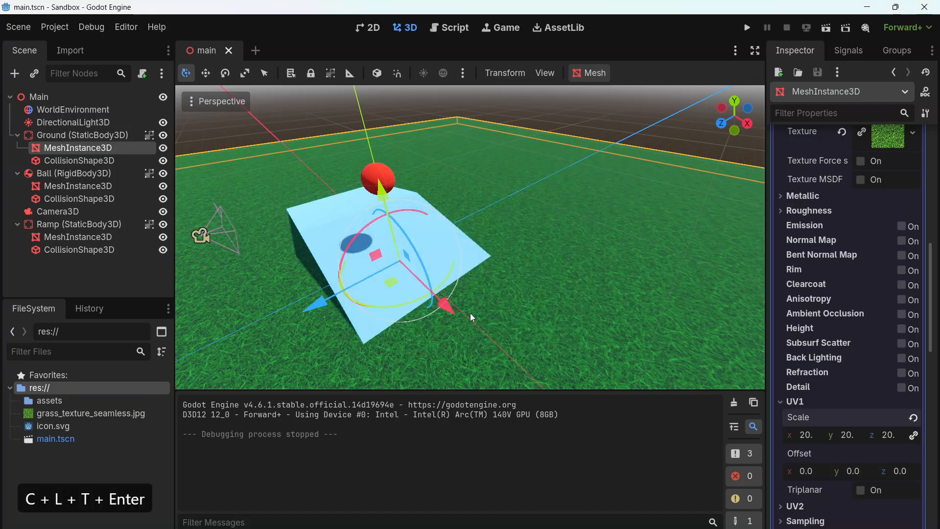
Step: Delete grass_texture_seamless.jpg from the project and accept removing it despite its dependency in main.tscn
left_click(96, 413)
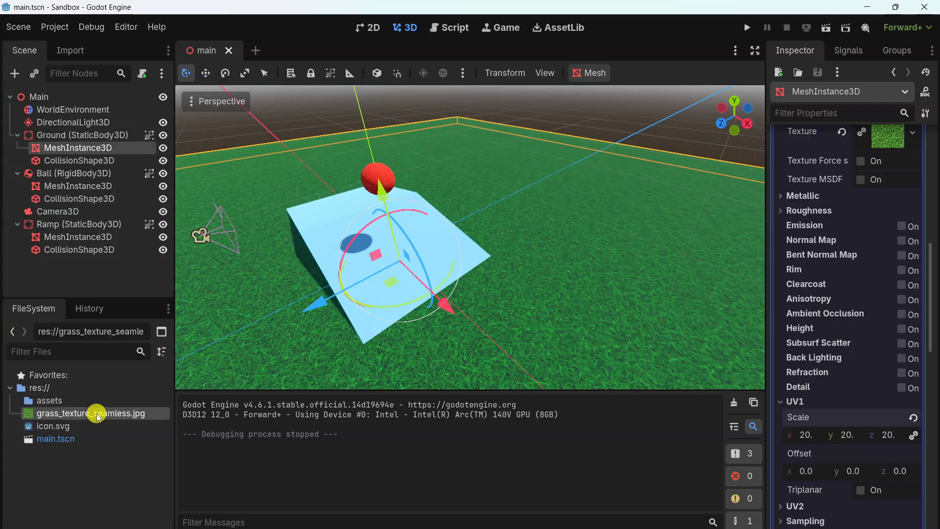
key("Delete")
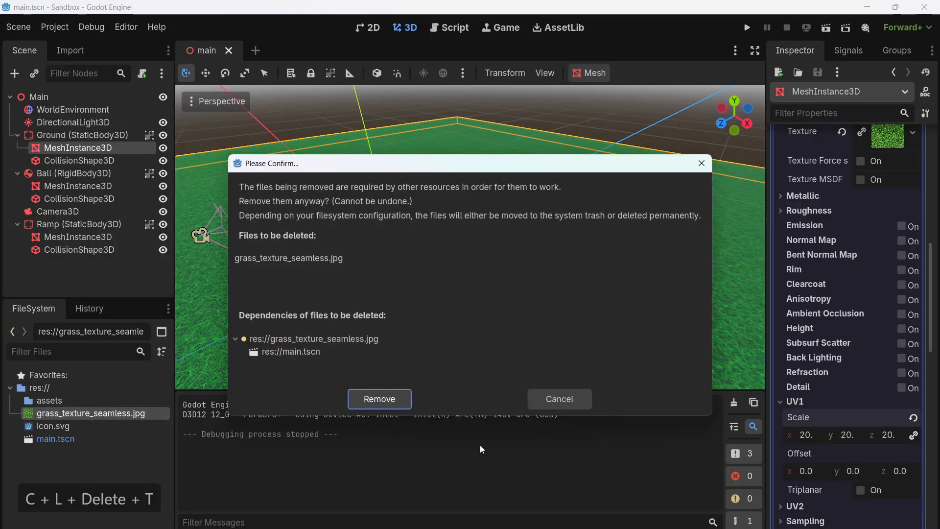
left_click(372, 406)
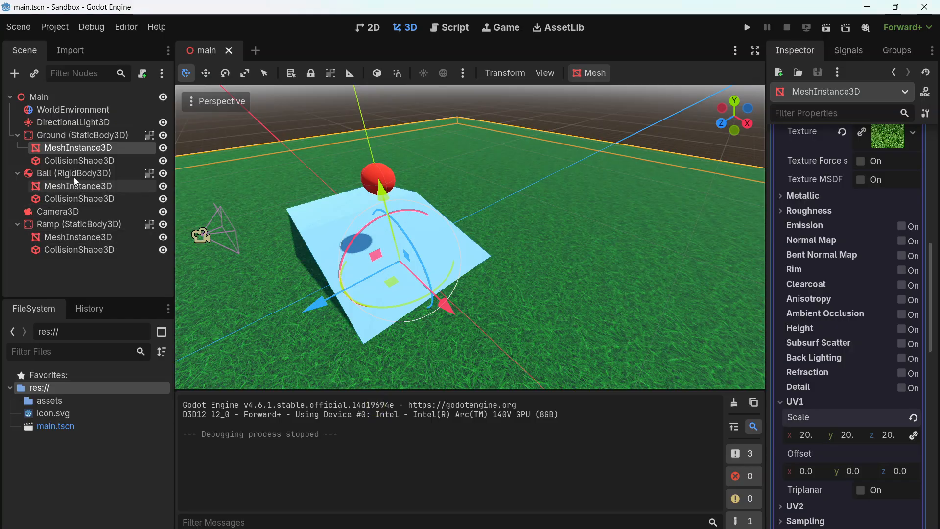
Step: Clear the Ground material's albedo texture and reset its UV1 scale to 1.0 on all axes
scroll(853, 133, "up", 5)
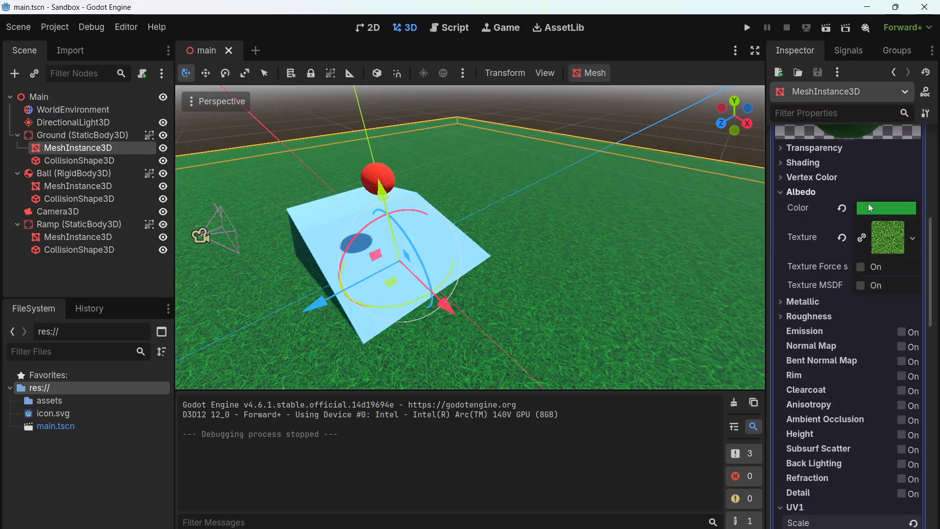
left_click(842, 289)
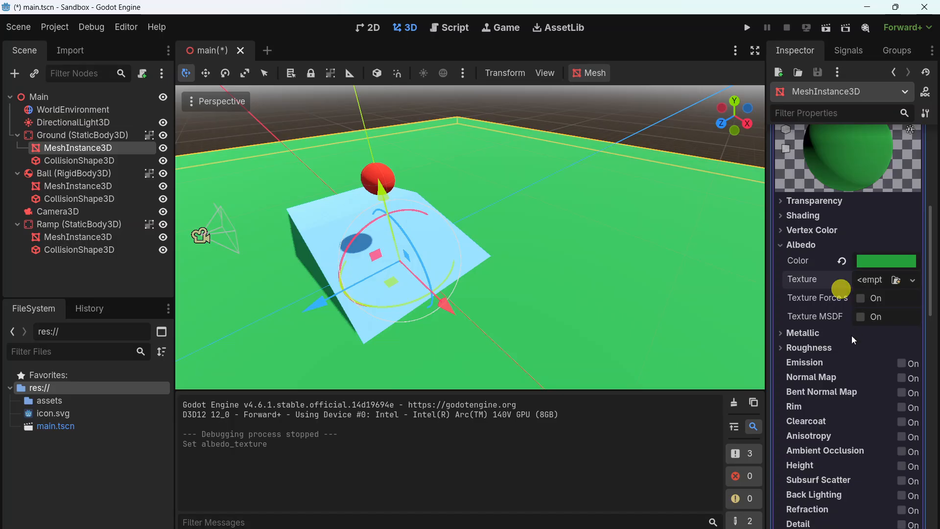
scroll(851, 336, "down", 4)
left_click(913, 396)
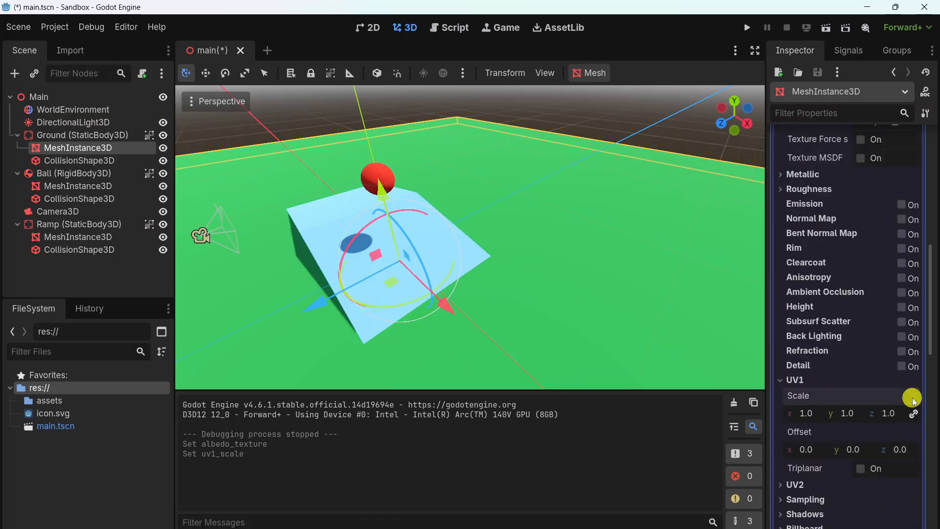
scroll(882, 307, "up", 3)
scroll(881, 308, "up", 1)
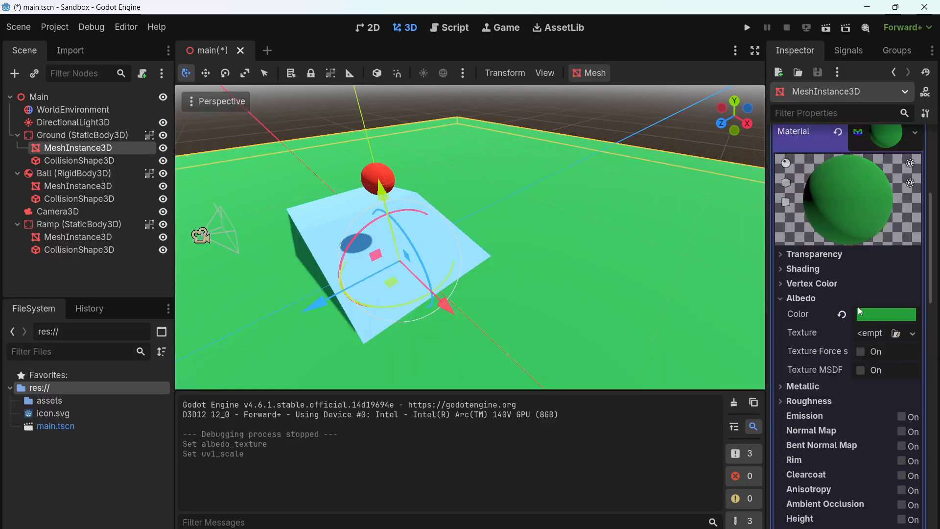
Step: Import Grass_Texture.jpg and Grass_Normals.png from the Downloads Assets folder into the project's assets folder and expand it
key("alt+Tab")
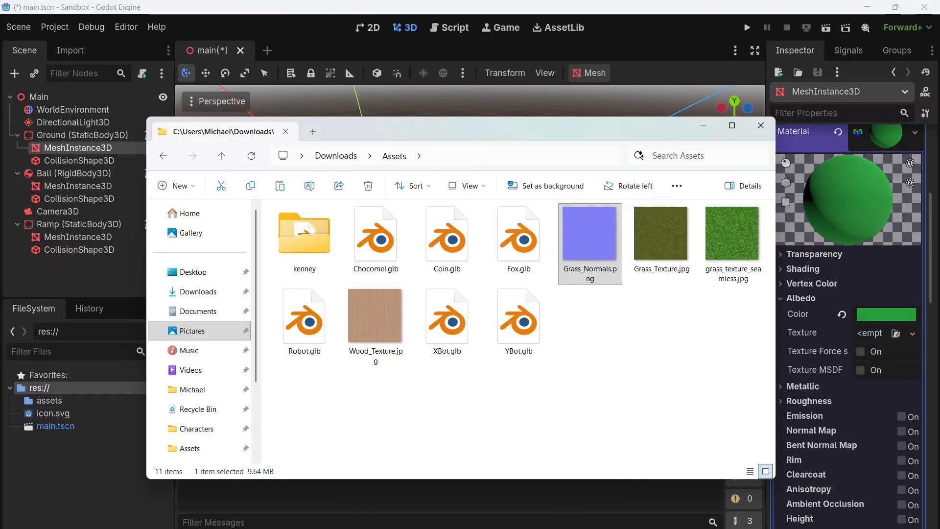
left_click(666, 240)
left_click_drag(673, 240, 58, 402)
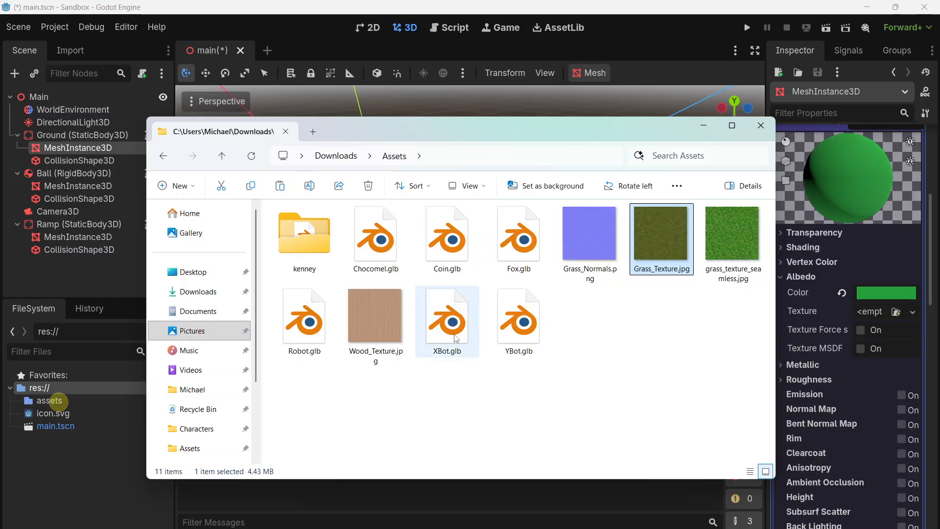
left_click_drag(583, 250, 47, 403)
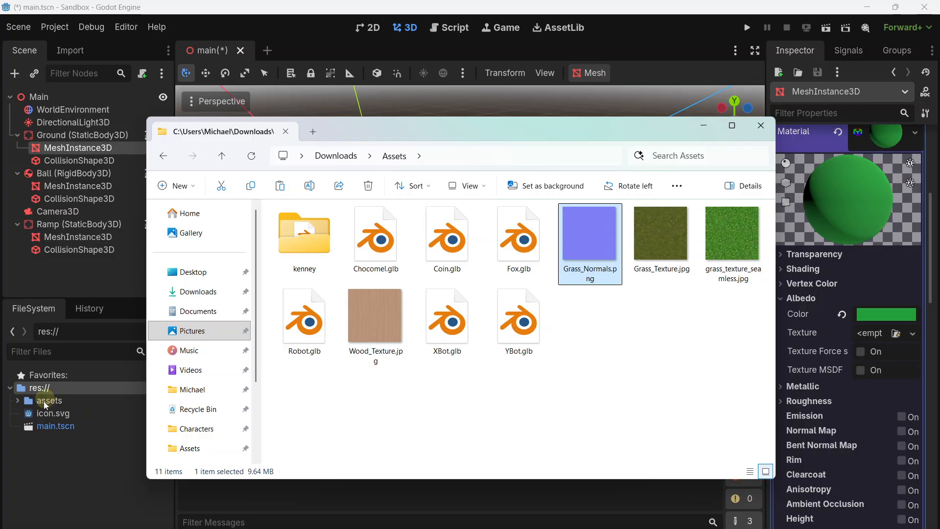
left_click(33, 481)
left_click(18, 401)
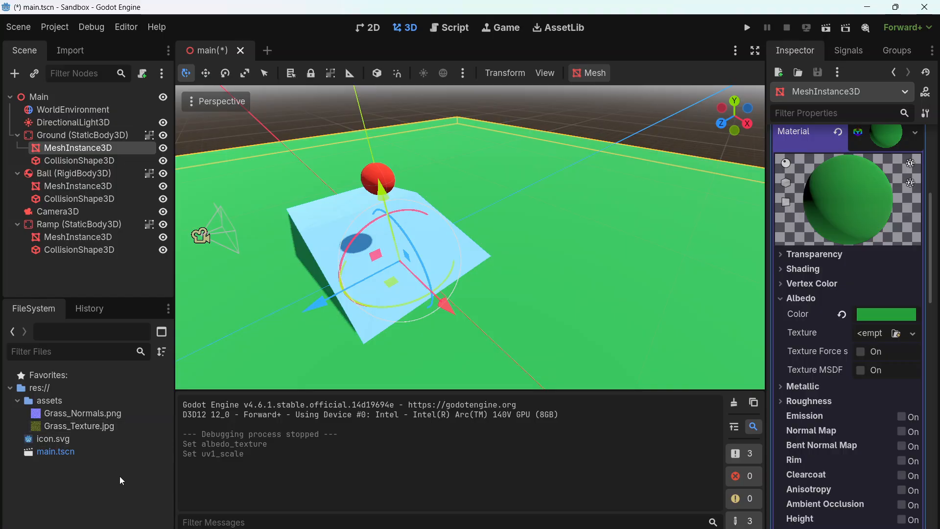
Step: Assign Grass_Texture.jpg as the Ground material's albedo texture and reset the albedo color to white
left_click(86, 426)
left_click_drag(87, 426, 867, 333)
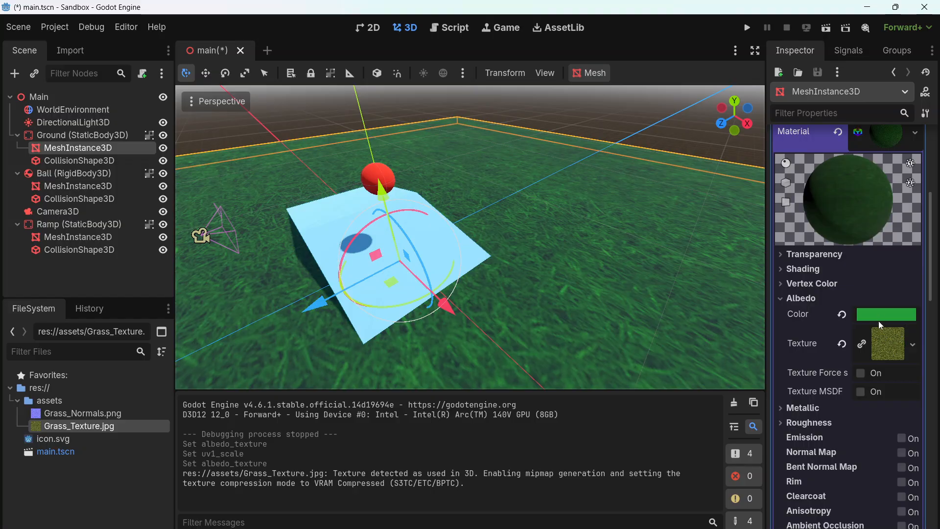
left_click(842, 314)
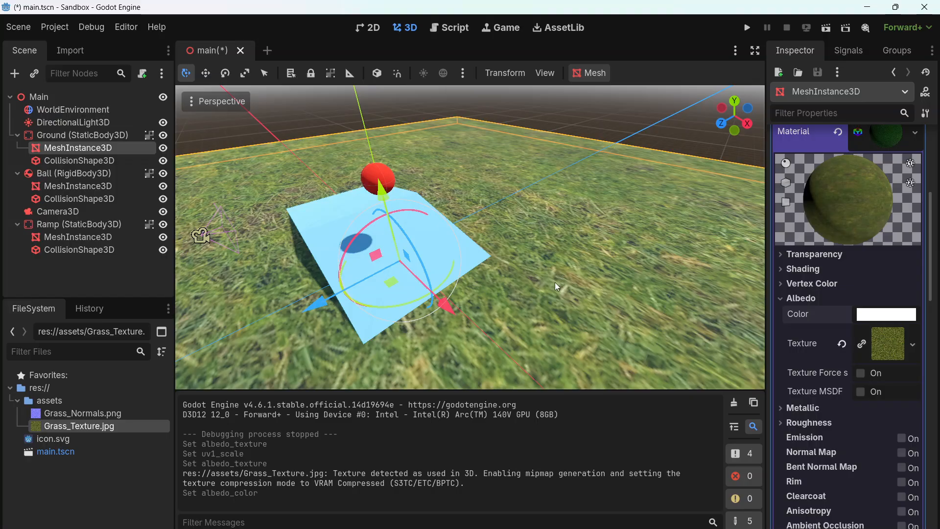
Step: Set the Ground material's UV1 scale to 10 on all axes
scroll(808, 338, "down", 4)
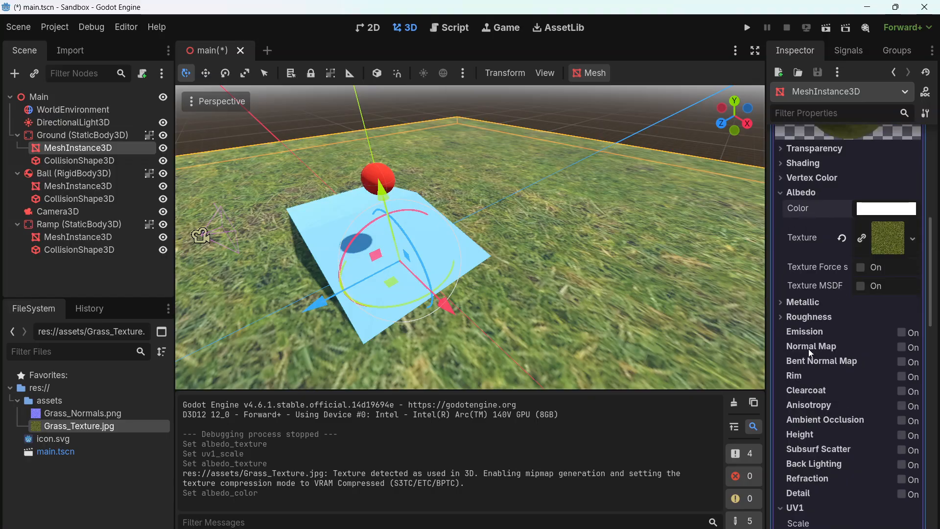
scroll(814, 347, "down", 3)
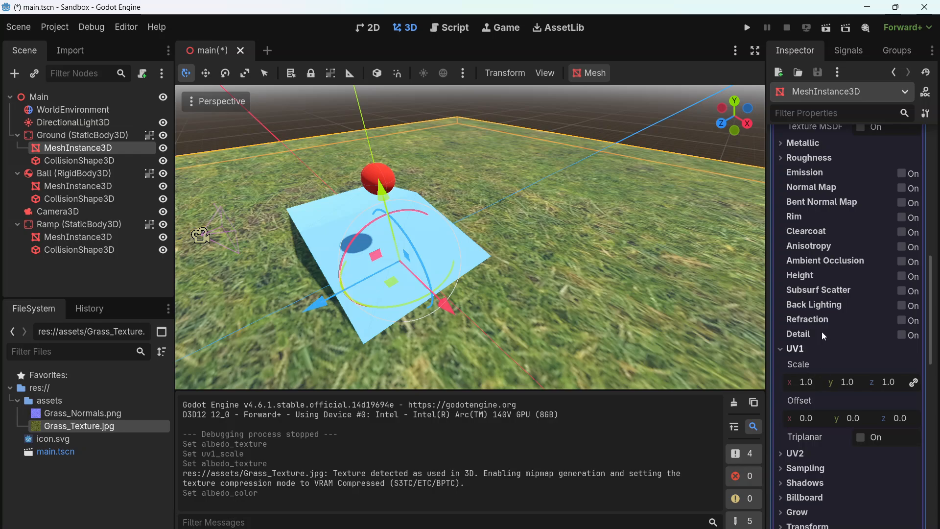
left_click(803, 382)
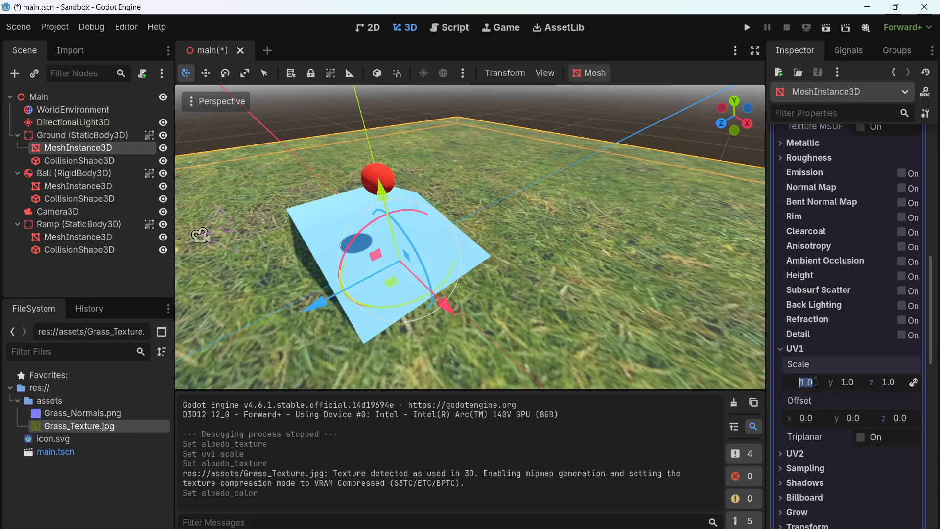
type("10")
key("Return")
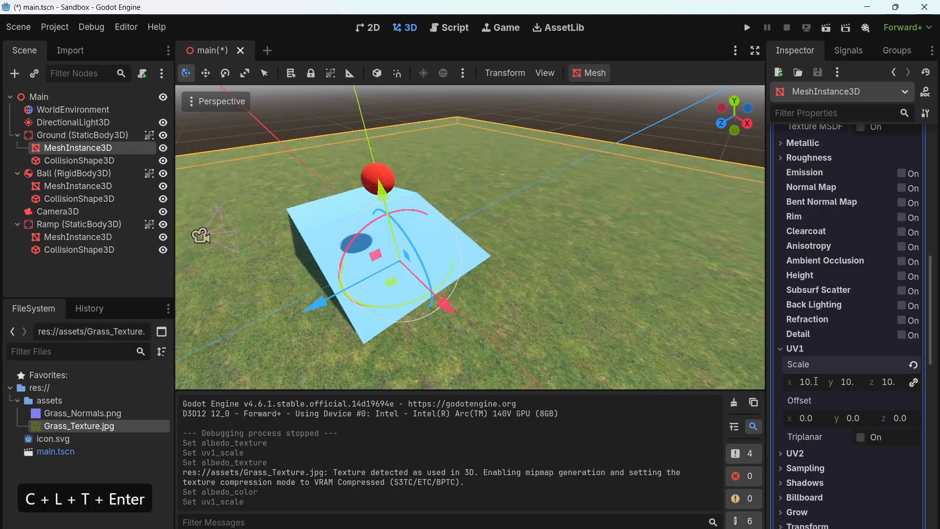
Step: Examine the tiled grass around the ramp, run the project to check it in the game, and close the game window
scroll(474, 295, "up", 3)
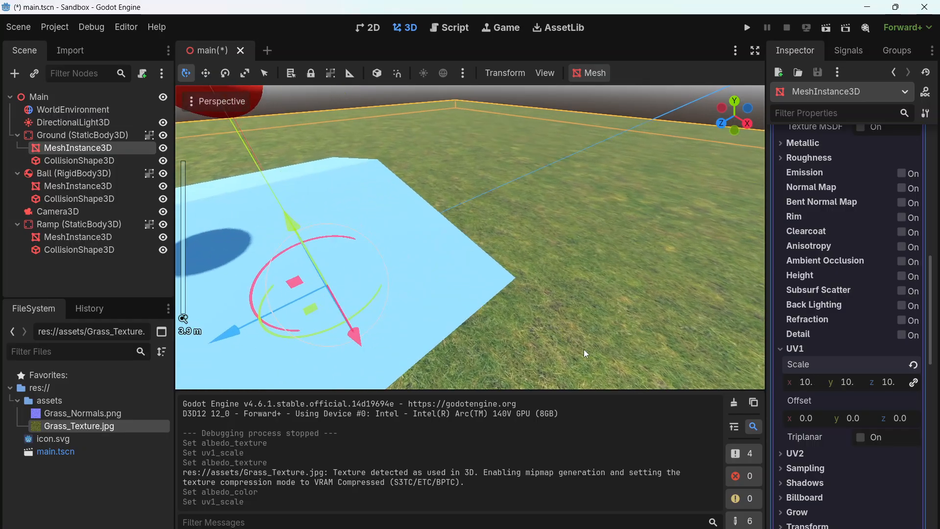
middle_click_drag(584, 348, 563, 293)
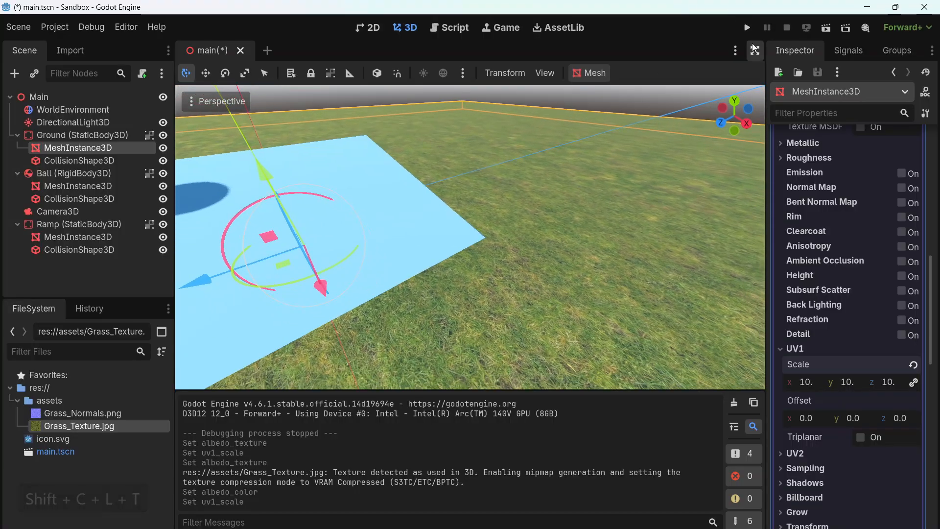
left_click(746, 27)
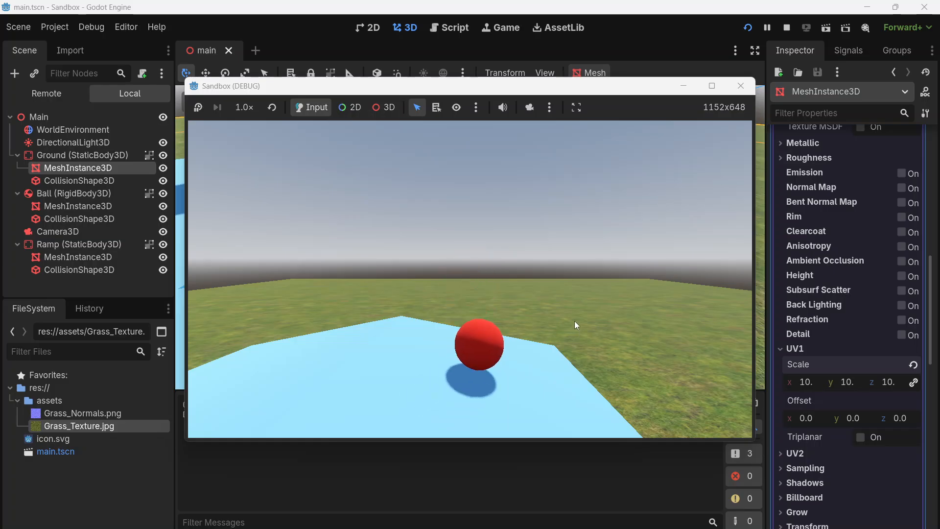
left_click(740, 85)
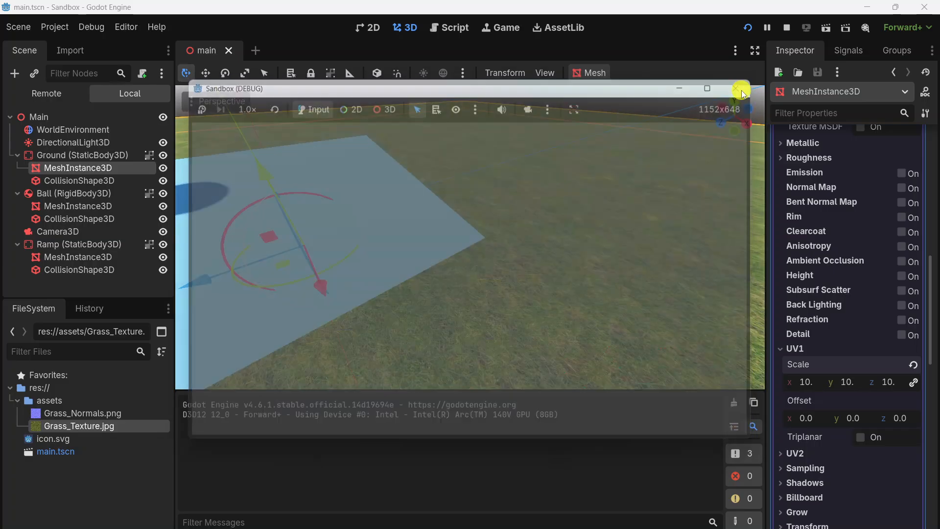
Step: Enable the Ground material's normal map and assign Grass_Normals.png as its texture
scroll(833, 331, "up", 3)
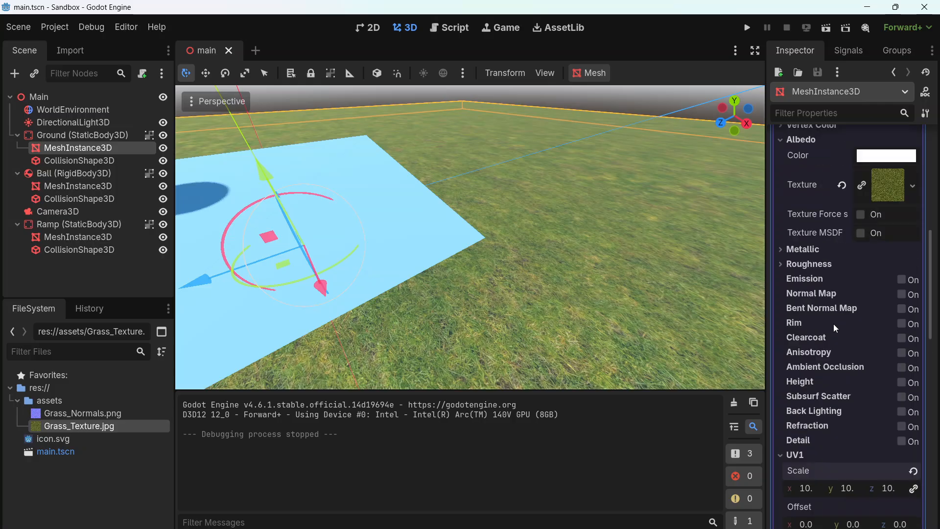
left_click(901, 295)
left_click(901, 294)
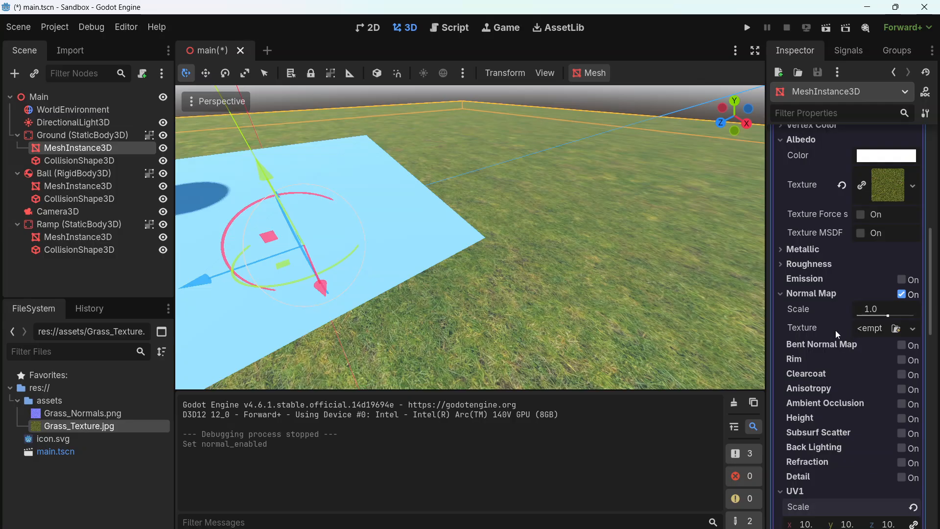
mouse_move(819, 324)
left_click(69, 415)
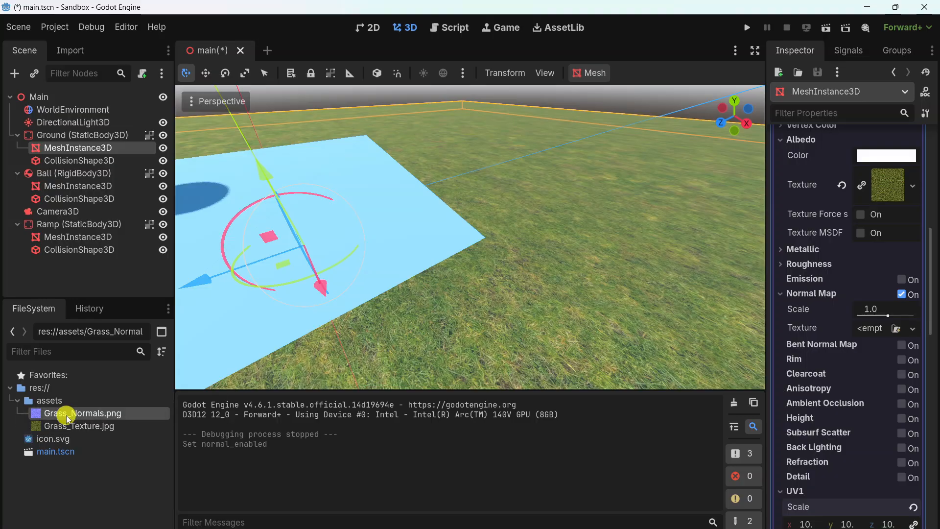
left_click_drag(68, 419, 876, 328)
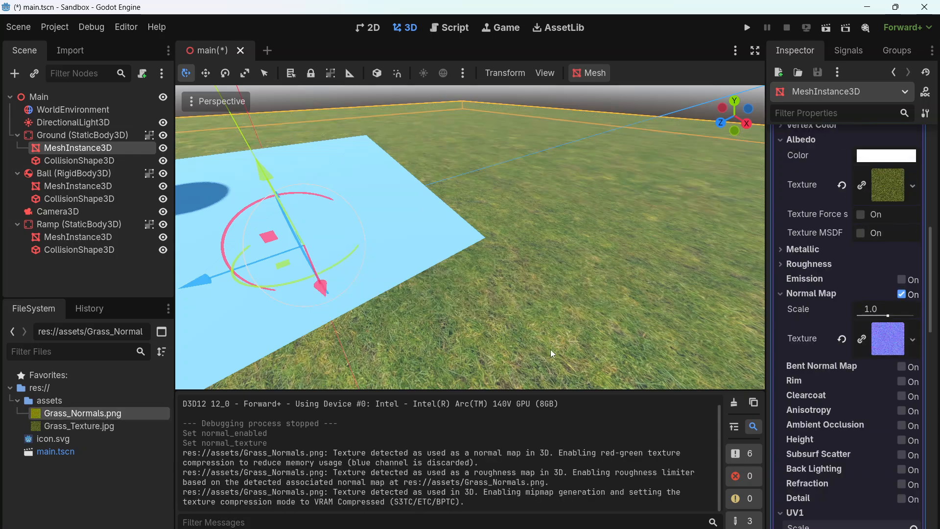
Step: Inspect the normal-mapped grass up close, test it by running the project, and close the game window
scroll(444, 313, "up", 6)
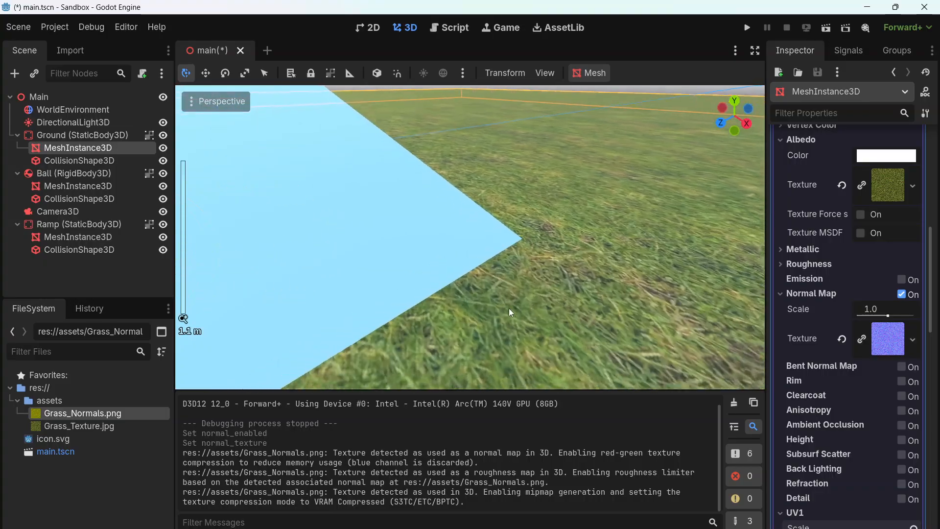
middle_click_drag(640, 302, 660, 302)
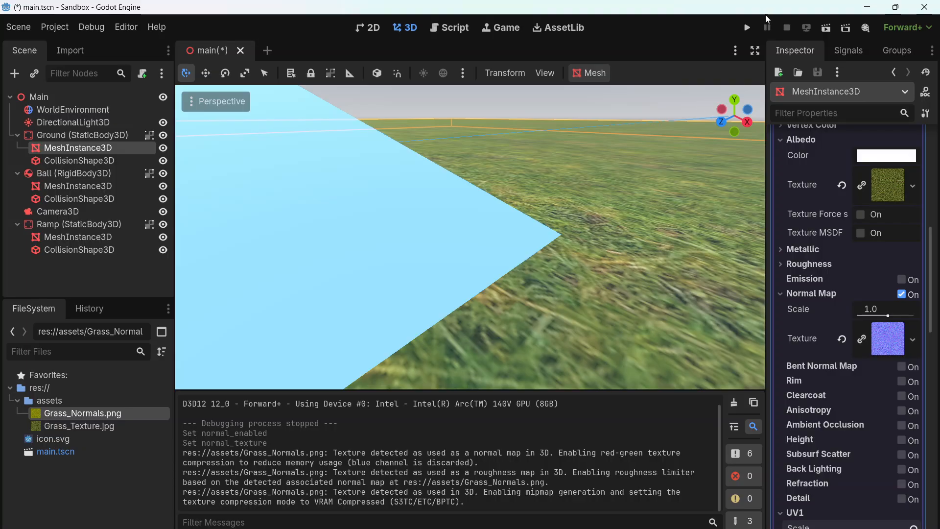
left_click(748, 27)
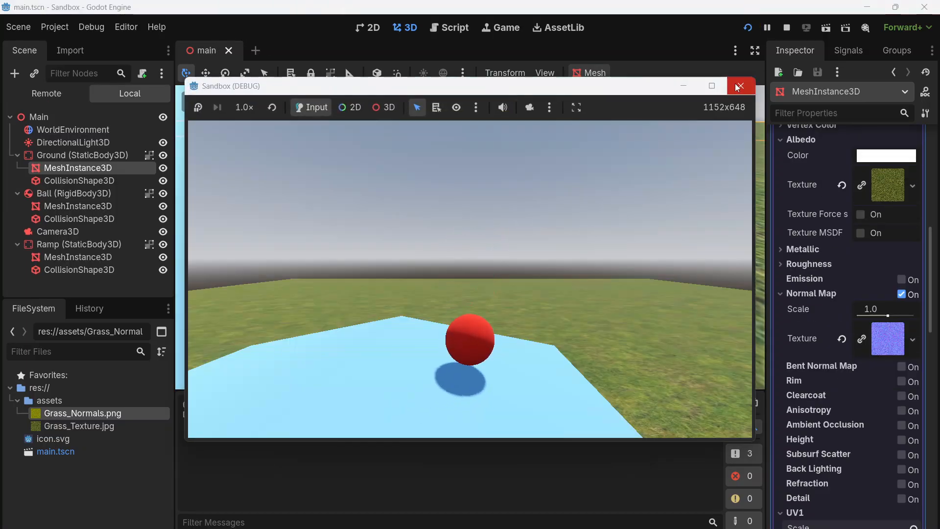
left_click(735, 85)
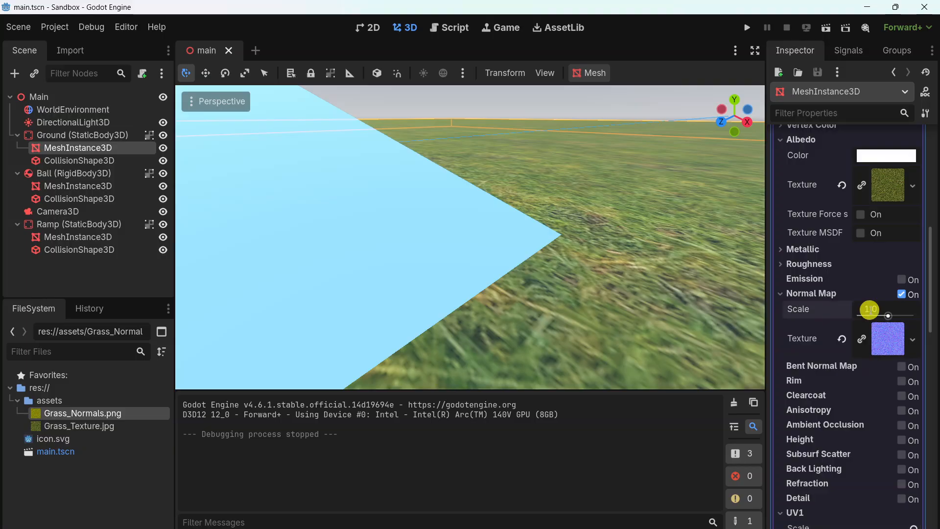
Step: Set the Ground material's normal map scale to 10
left_click(870, 313)
type("10")
key("Return")
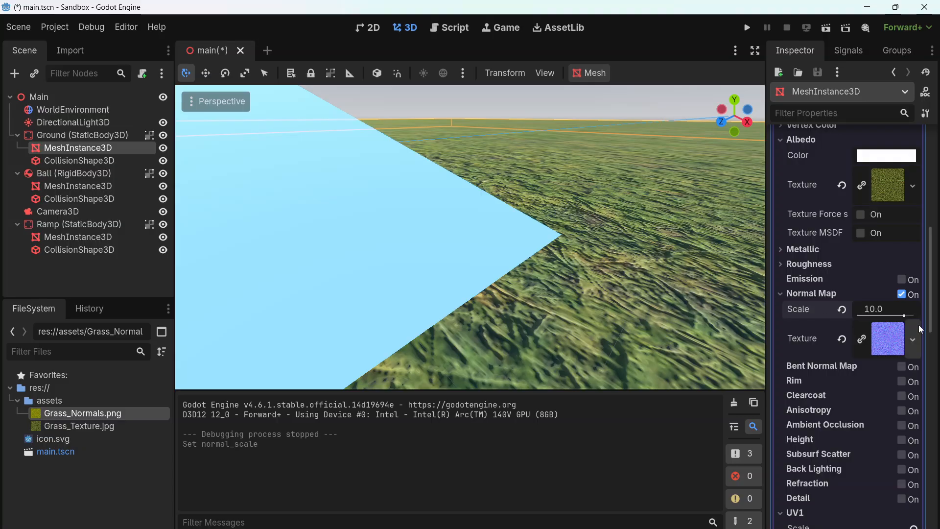
Step: Compare the stronger grass relief from near and far and in a test run of the project, closing the game window
scroll(837, 391, "down", 4)
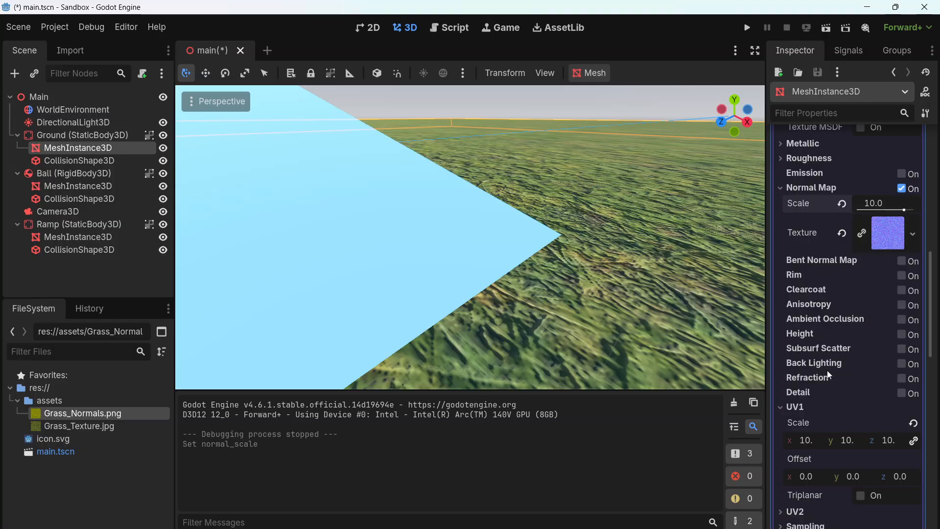
scroll(571, 318, "down", 10)
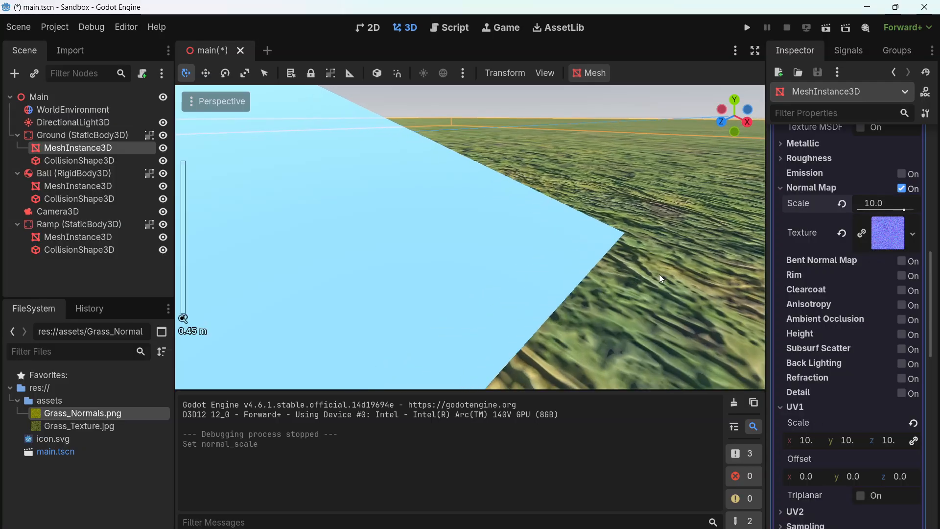
scroll(636, 286, "down", 5)
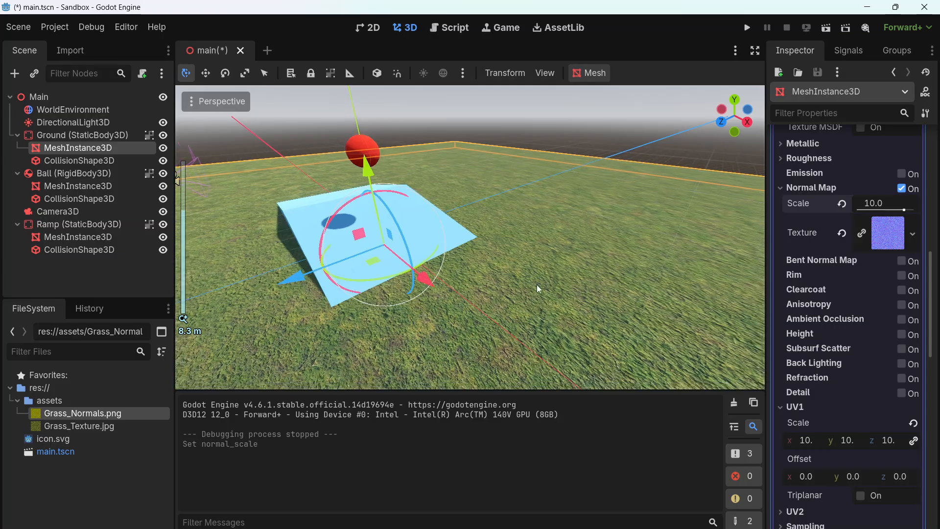
scroll(524, 295, "up", 5)
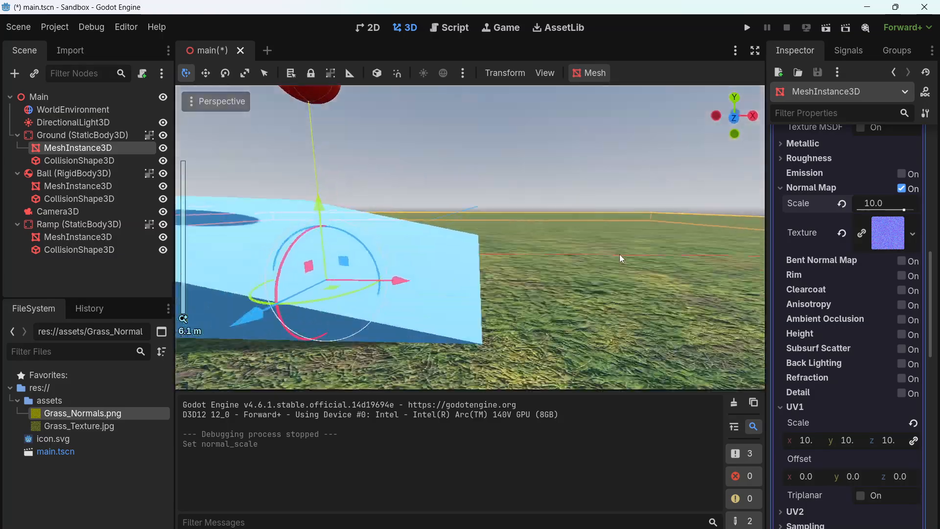
mouse_move(572, 301)
middle_mouse_down()
mouse_move(366, 295)
mouse_move(491, 304)
mouse_move(598, 292)
mouse_move(579, 292)
middle_mouse_up()
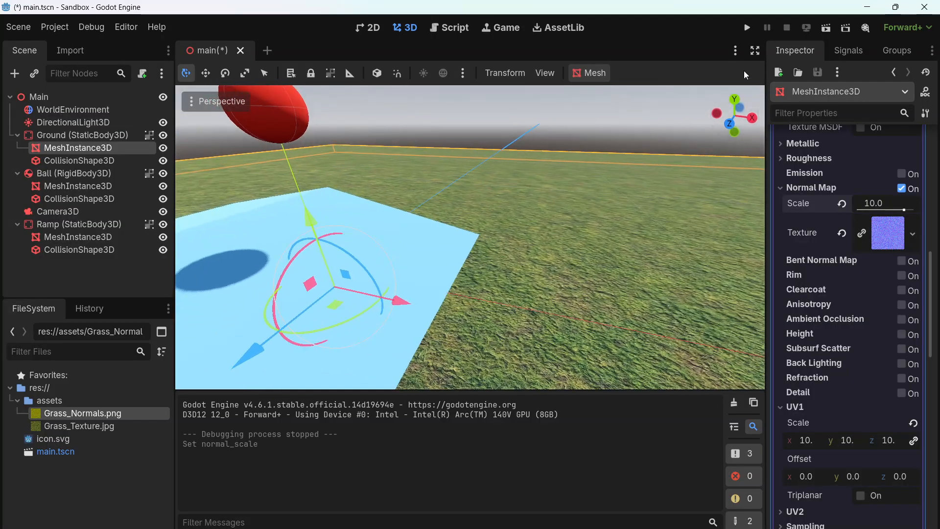
left_click(746, 29)
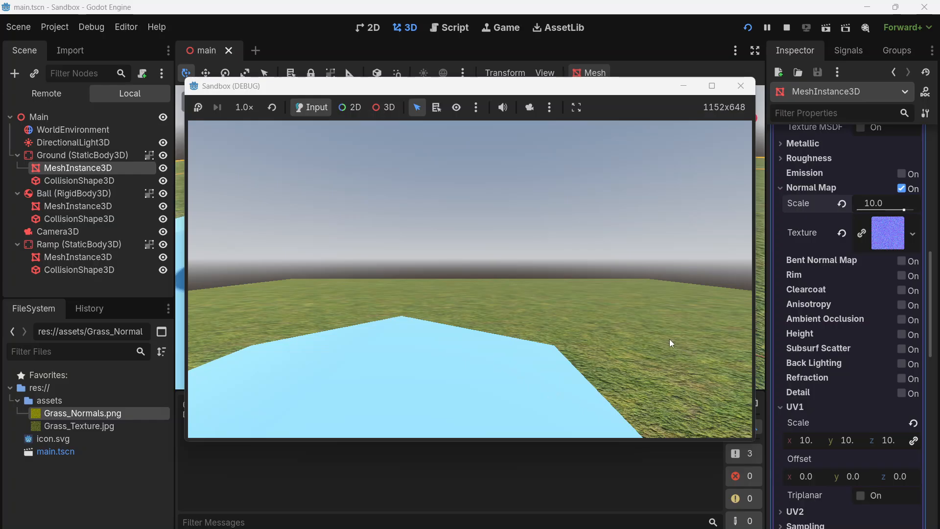
left_click(741, 86)
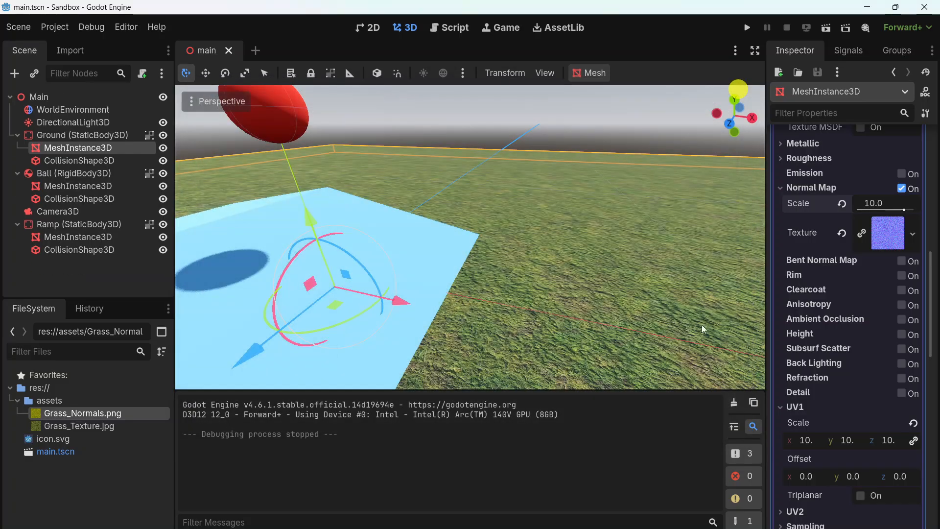
scroll(583, 327, "up", 5)
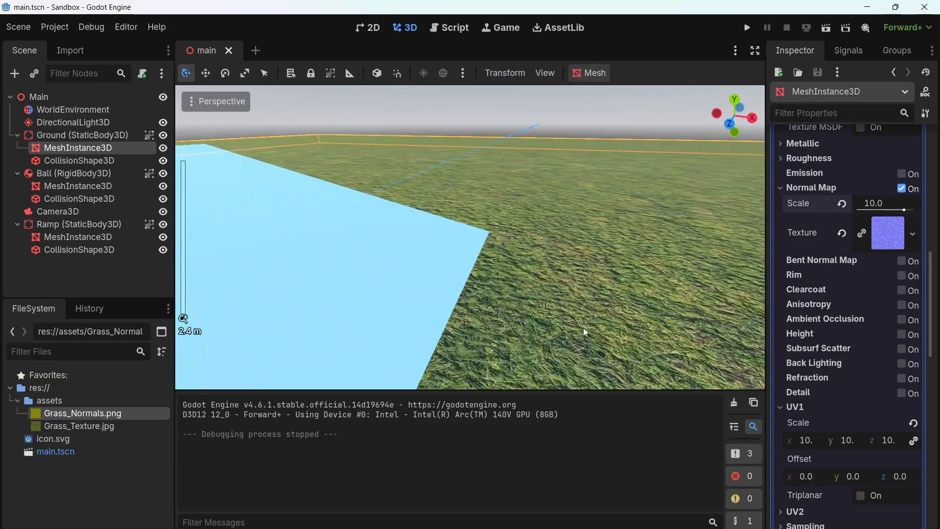
scroll(583, 328, "down", 5)
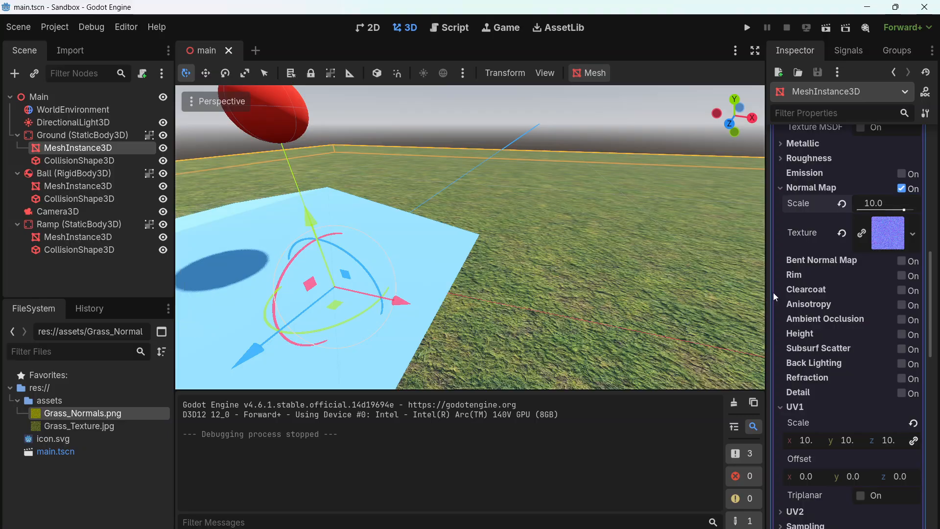
Step: Tint the Ground material's albedo color light green, hex c2f480
scroll(833, 293, "up", 4)
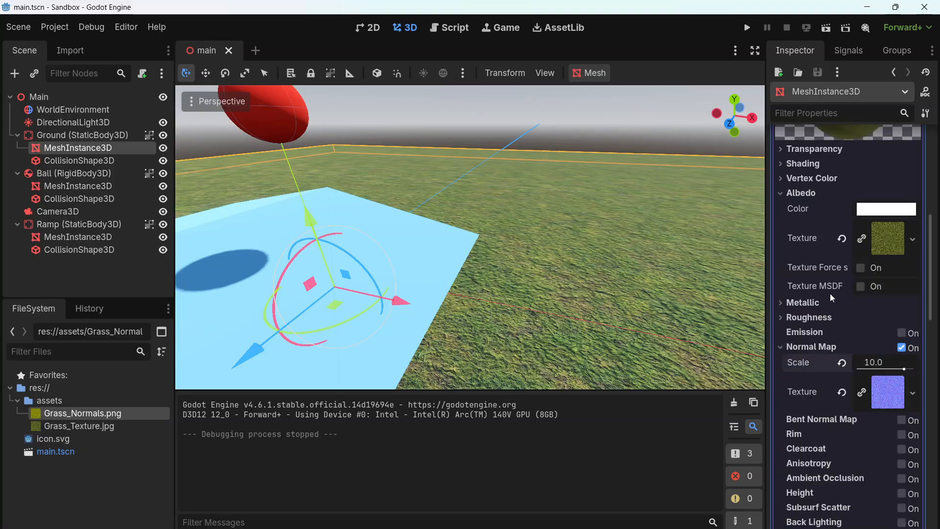
scroll(830, 292, "up", 1)
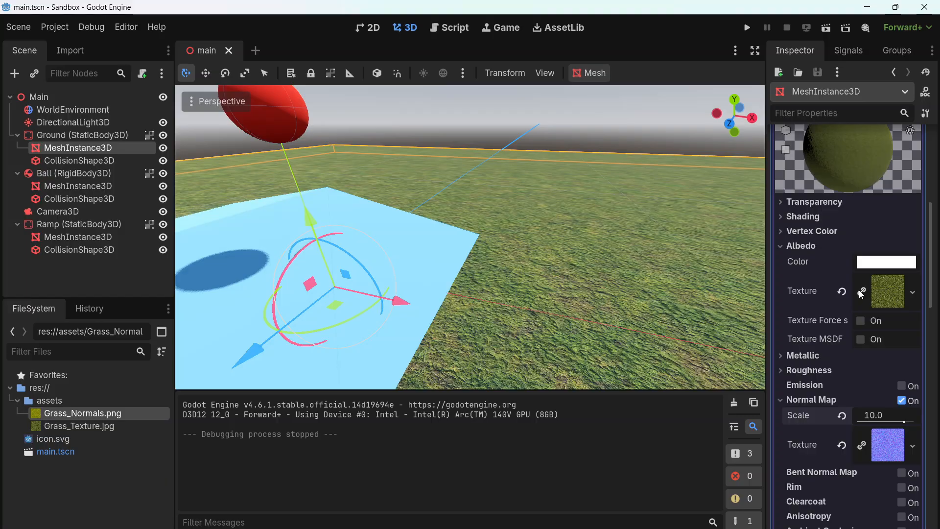
mouse_move(866, 266)
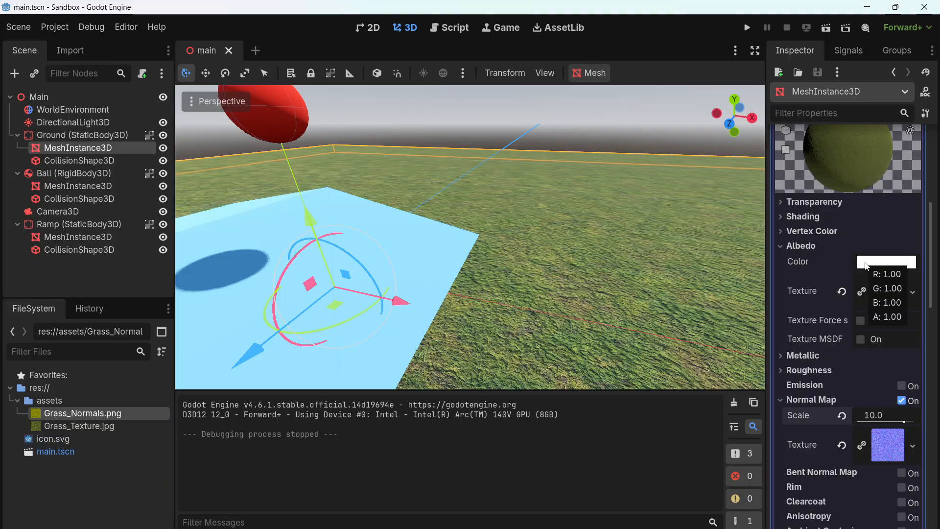
left_click(894, 263)
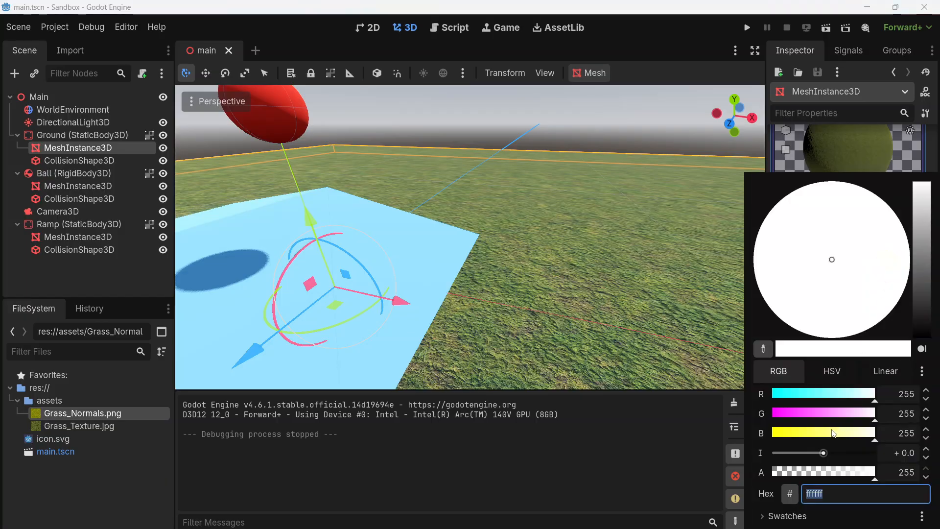
left_click_drag(834, 433, 798, 433)
left_click(833, 395)
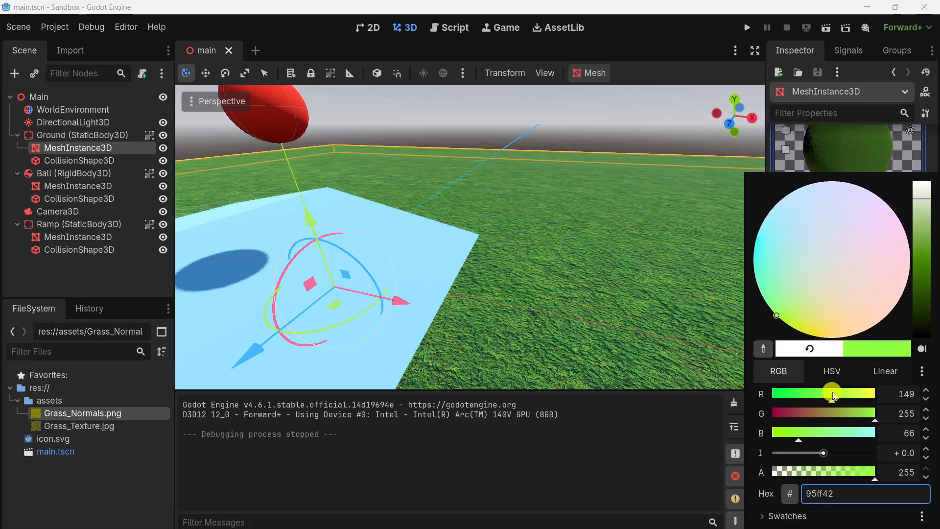
left_click_drag(833, 394, 838, 394)
mouse_move(803, 318)
left_mouse_down()
mouse_move(799, 298)
mouse_move(806, 304)
mouse_move(792, 311)
left_mouse_up()
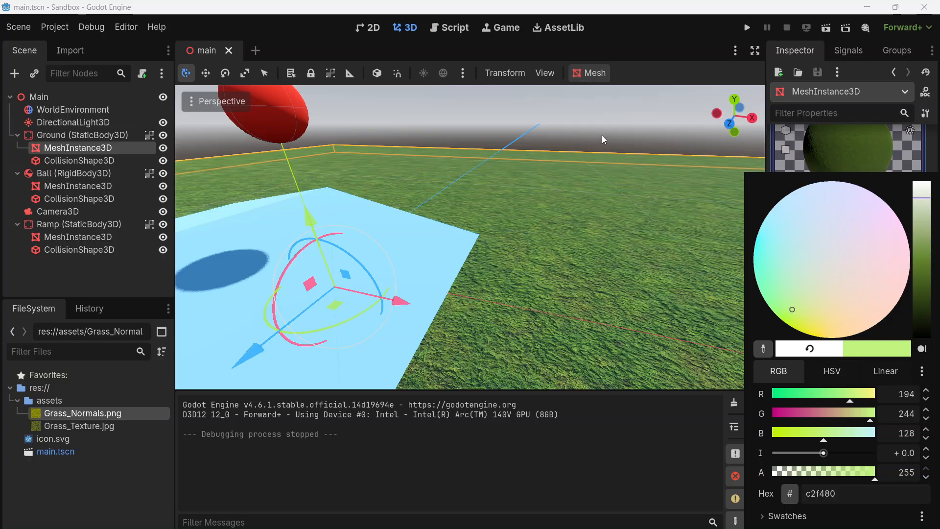
Step: Run the project to check the green-tinted ground and close the game window
left_click(747, 29)
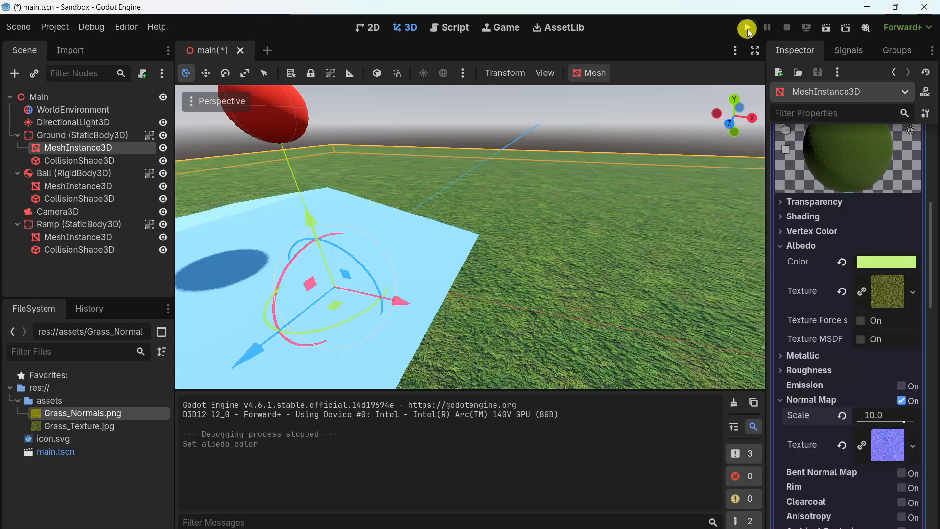
left_click(748, 28)
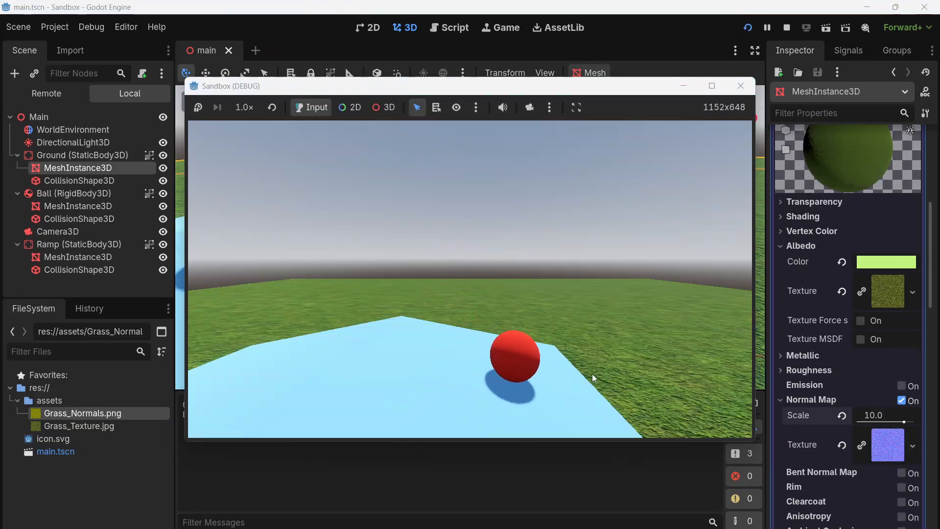
left_click(740, 85)
Step: Import Wood_Texture.jpg from the Downloads Assets folder into the project's assets folder
left_click(378, 227)
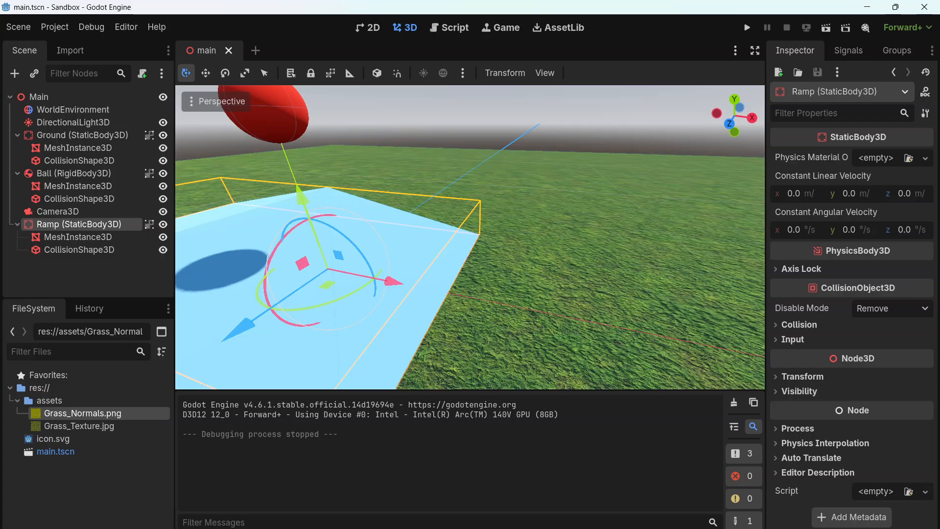
left_click(235, 528)
left_click(356, 301)
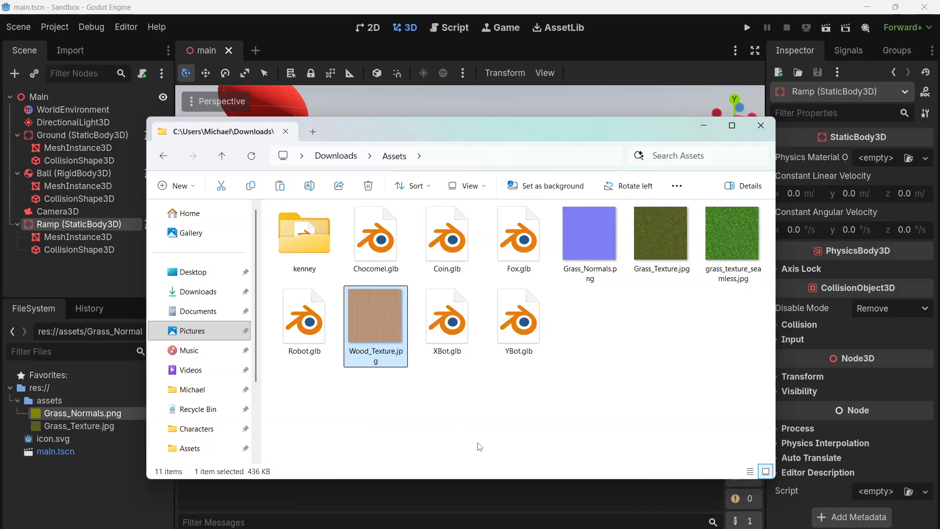
left_click_drag(382, 324, 60, 400)
left_click(47, 398)
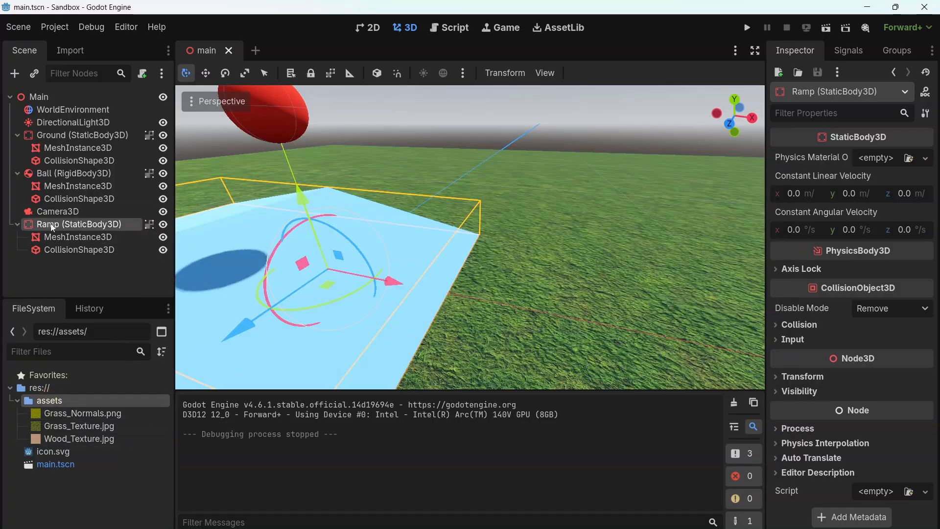
Step: Assign Wood_Texture.jpg as the albedo texture of the Ramp mesh's material and reset its albedo color to white
left_click(51, 236)
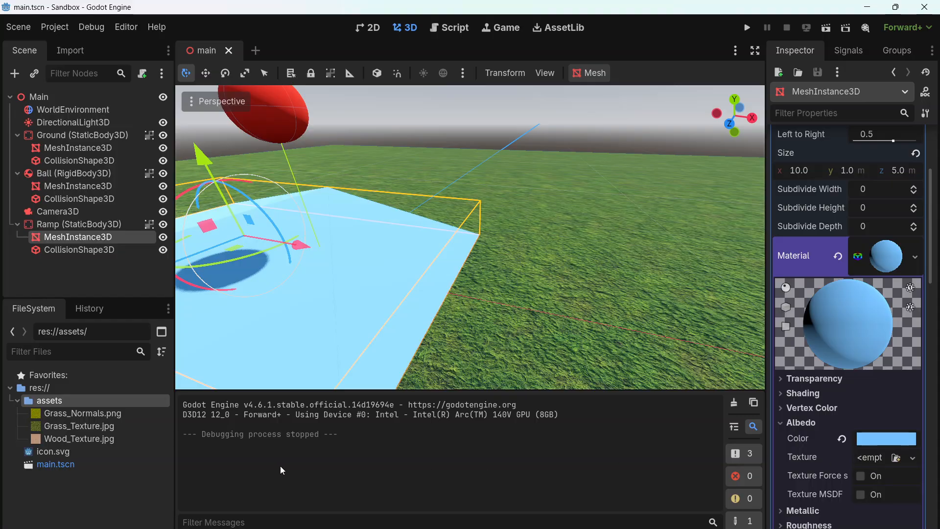
left_click_drag(83, 438, 870, 457)
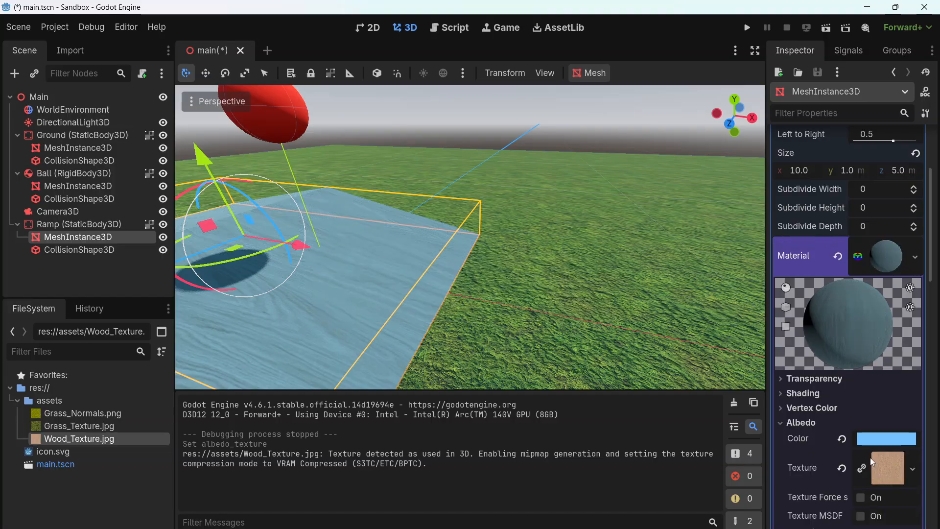
scroll(334, 309, "down", 4)
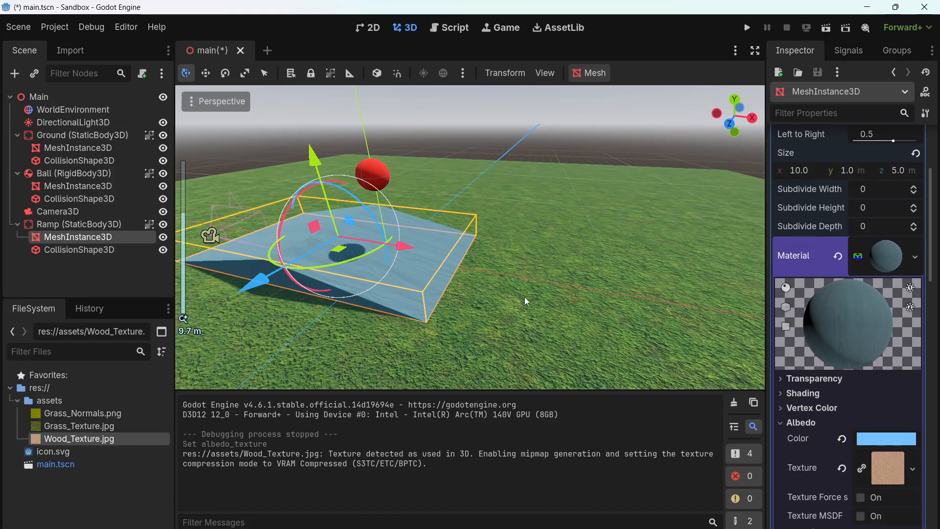
middle_click_drag(603, 306, 489, 306)
scroll(430, 280, "up", 4)
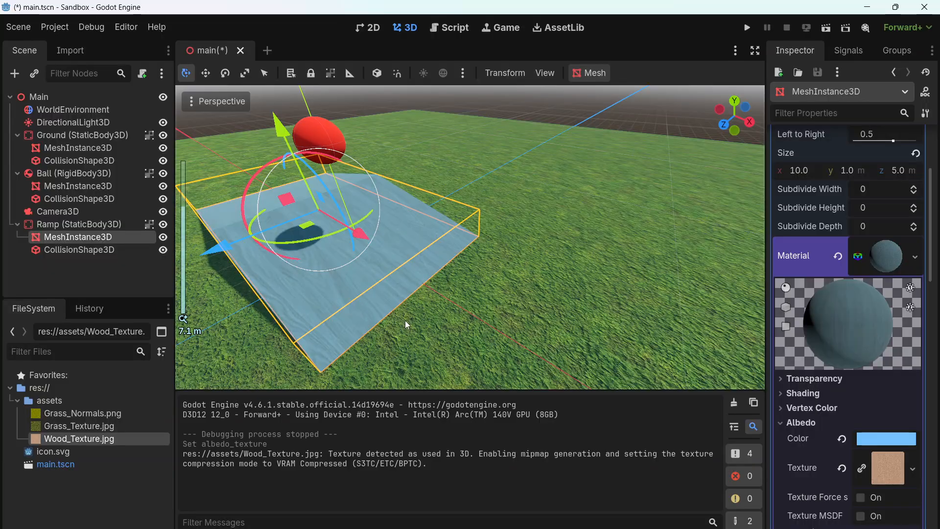
middle_click_drag(404, 320, 476, 324)
left_click(842, 439)
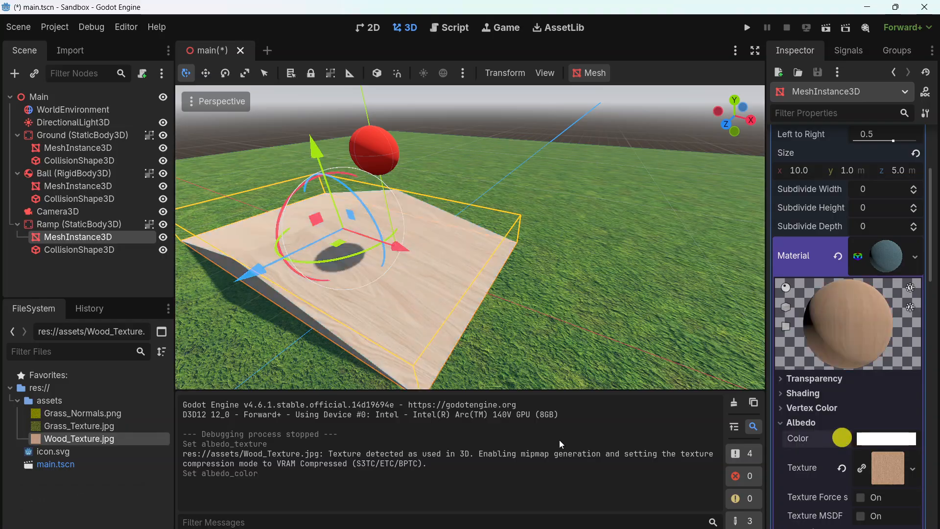
Step: Tint the Ramp material's albedo color a muted golden brown, hex c3b05e
mouse_move(513, 296)
middle_mouse_down()
mouse_move(492, 316)
mouse_move(501, 266)
mouse_move(623, 275)
mouse_move(454, 340)
mouse_move(474, 307)
mouse_move(514, 308)
middle_mouse_up()
scroll(502, 265, "down", 2)
left_click(875, 435)
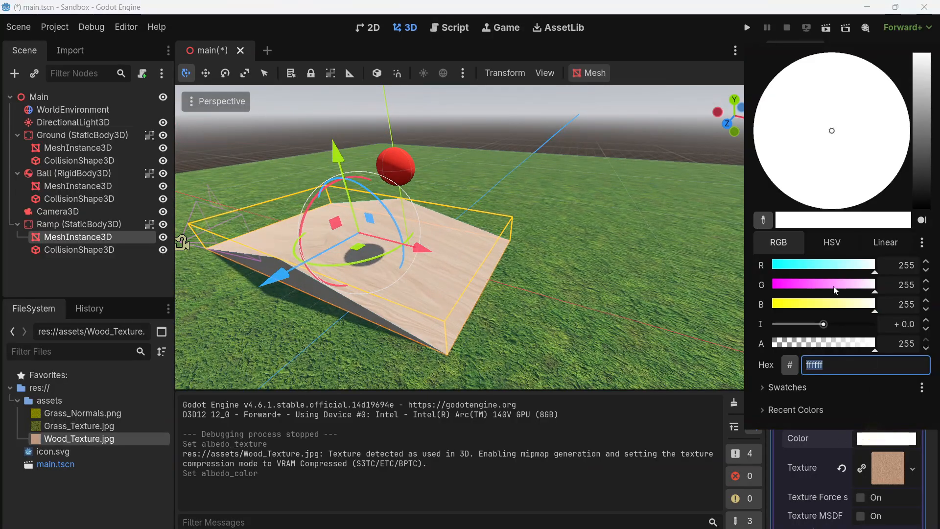
left_click(798, 302)
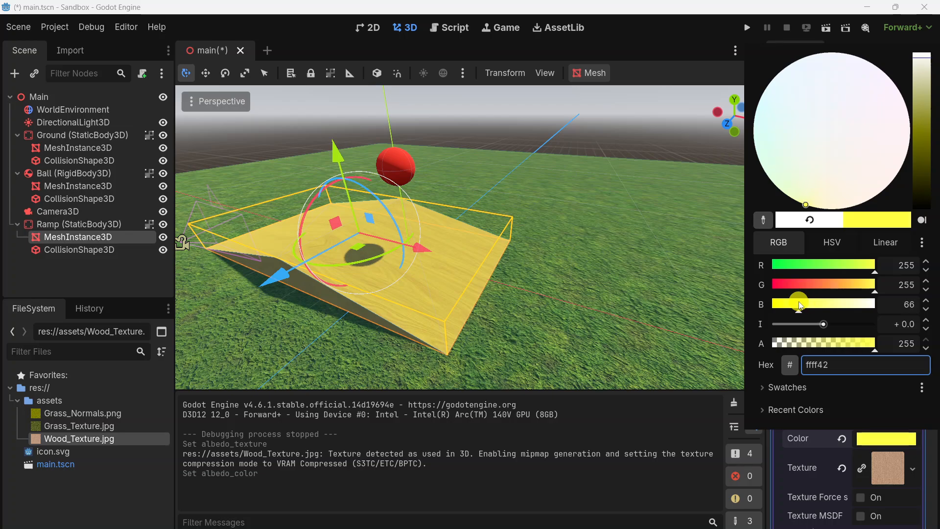
left_click(840, 283)
left_click(838, 283)
left_click(840, 284)
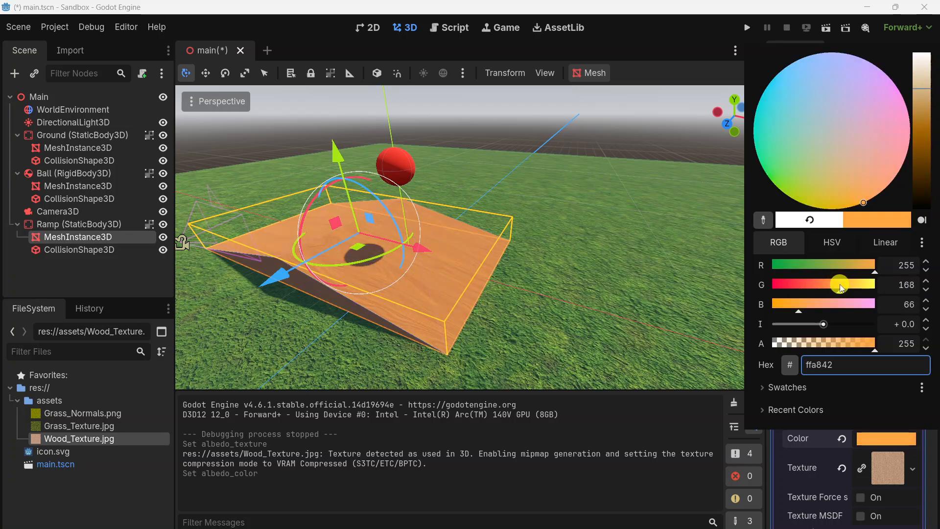
left_click(861, 265)
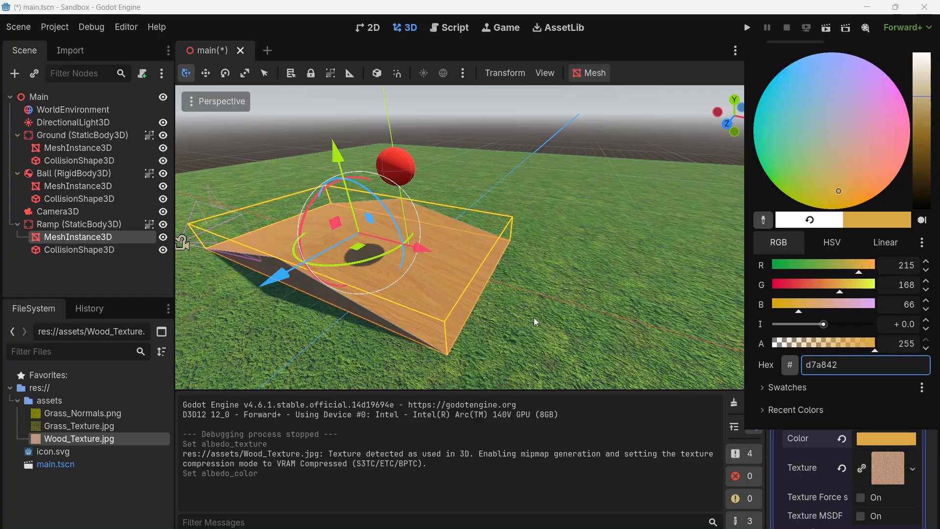
left_click(834, 187)
left_click_drag(834, 187, 827, 182)
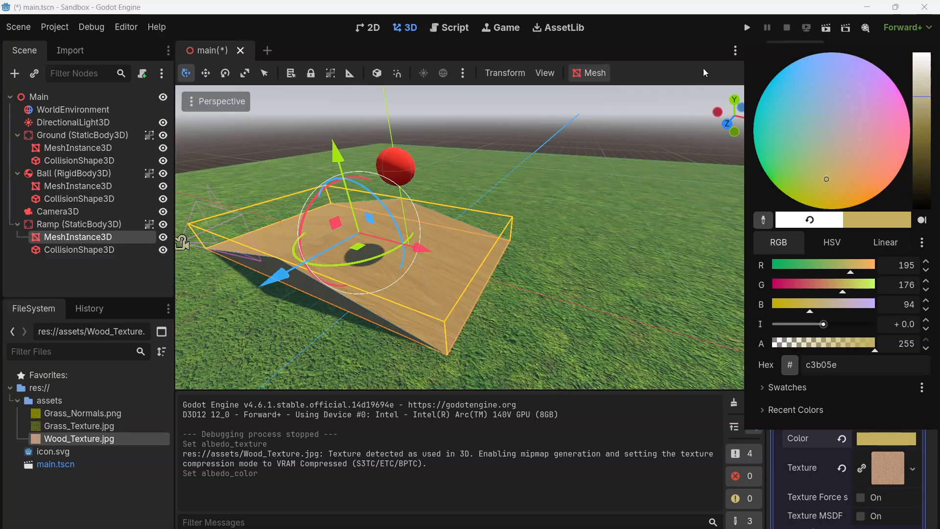
left_click(742, 31)
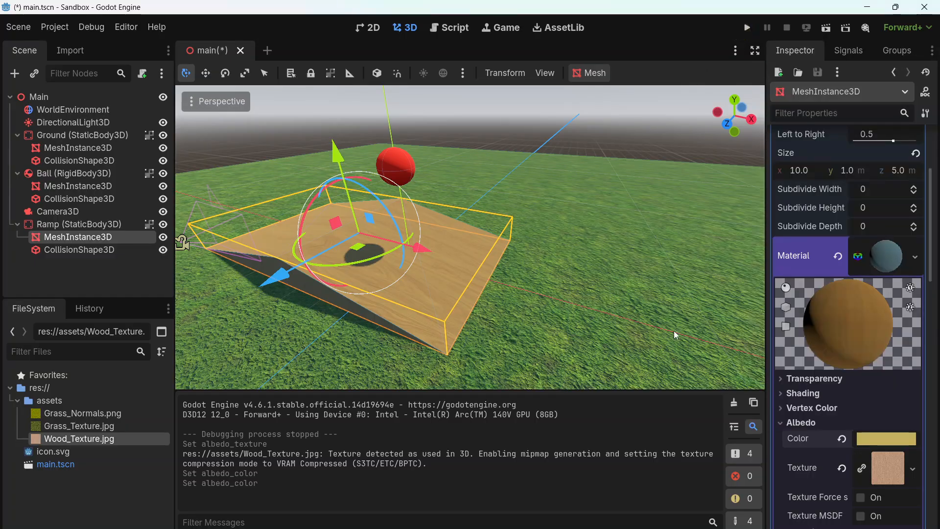
Step: Run the project to check the wooden ramp, close the game window, and inspect the ramp and grass from near and far
left_click(747, 27)
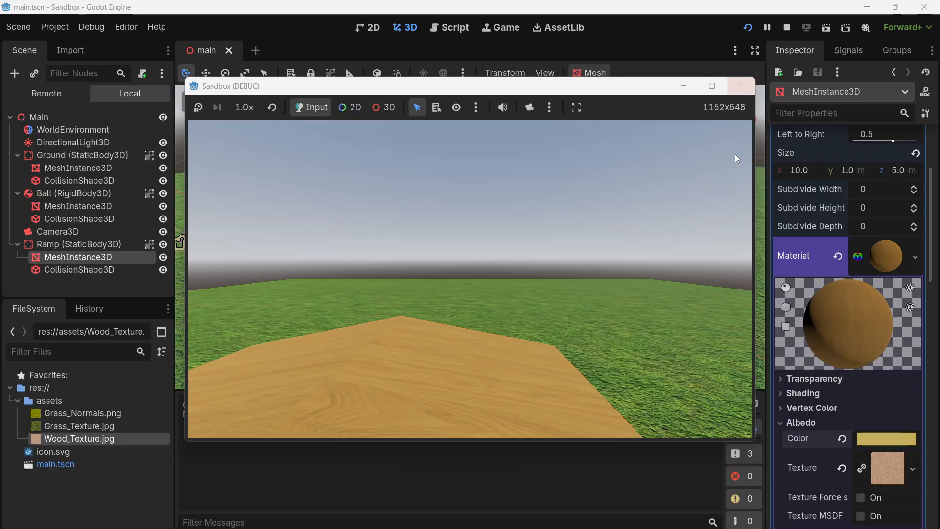
left_click(732, 95)
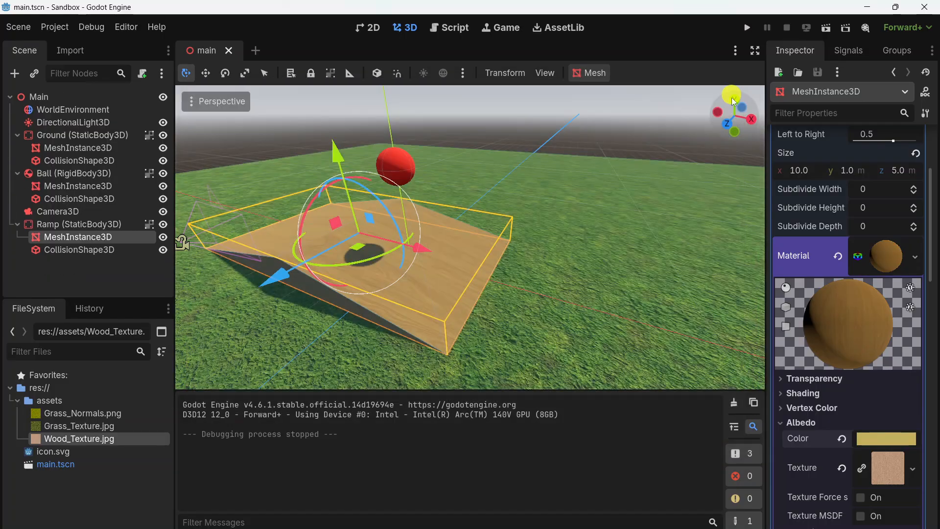
scroll(673, 298, "up", 5)
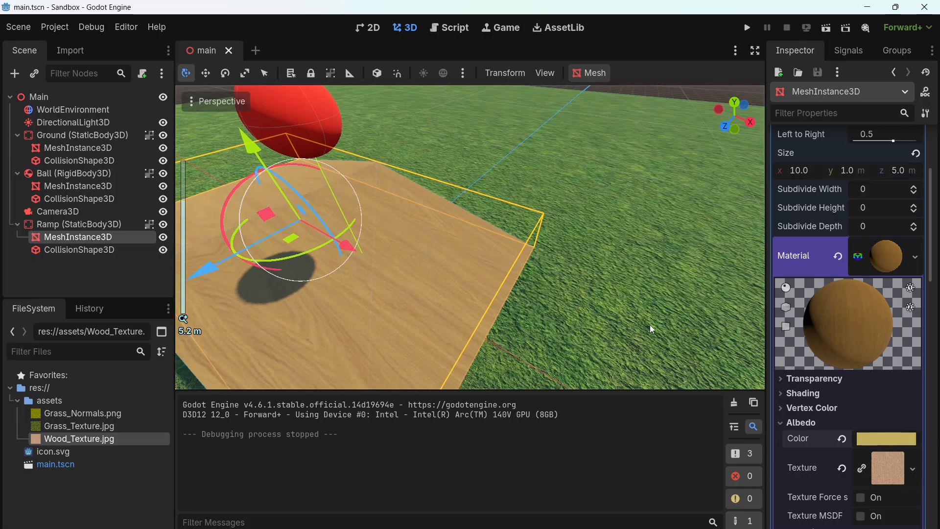
middle_click_drag(688, 330, 574, 276, "shift")
scroll(568, 276, "up", 6)
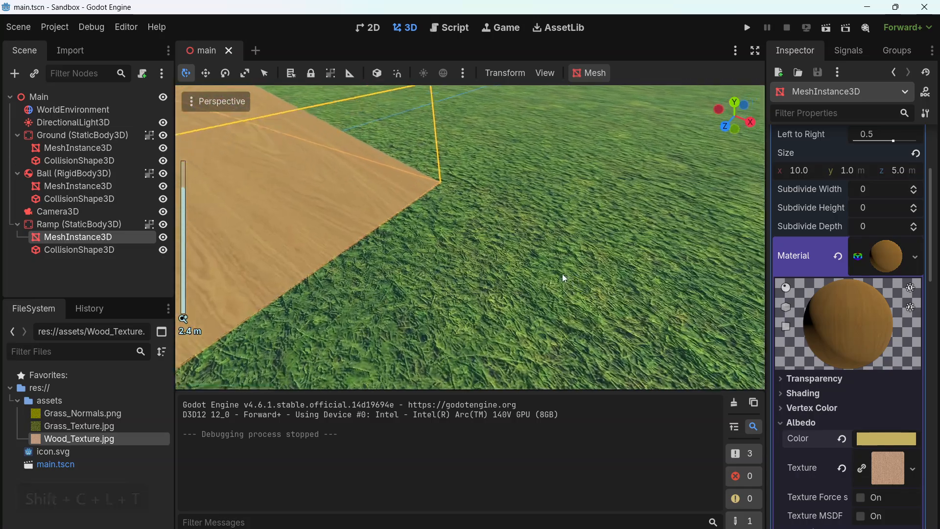
scroll(549, 252, "down", 16)
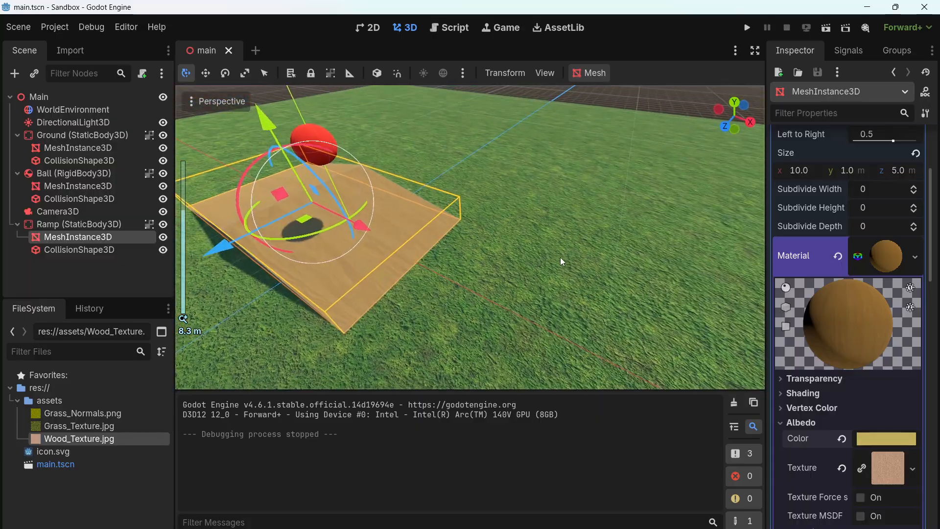
middle_click_drag(570, 309, 575, 268)
middle_click_drag(565, 236, 530, 295, "shift")
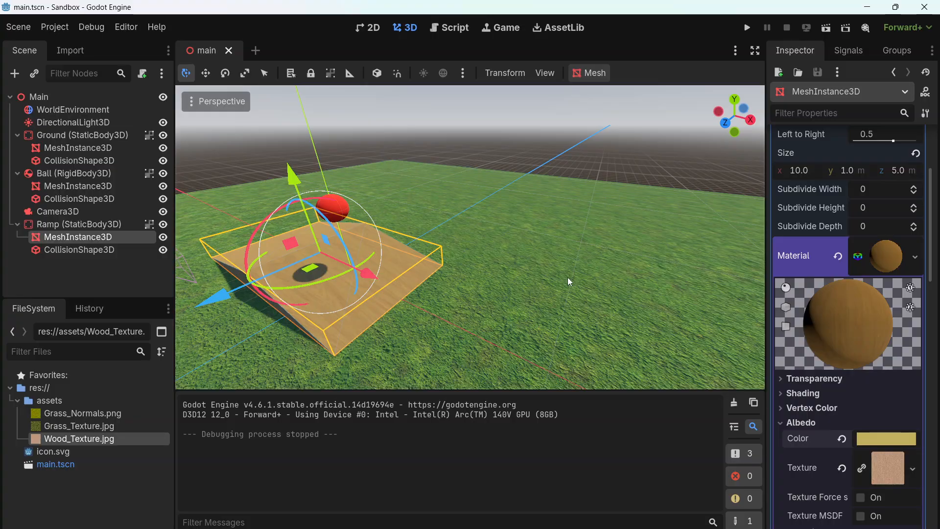